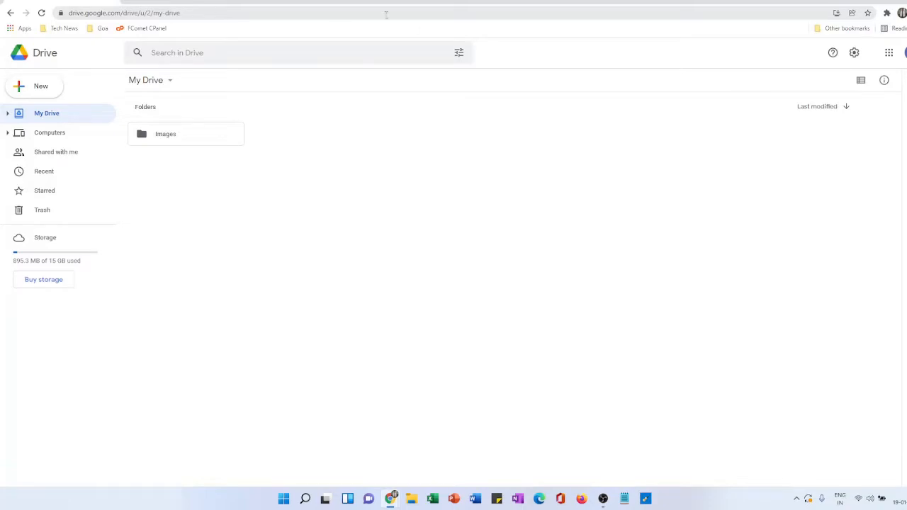
- Create a blank Google Sheets spreadsheet in My Drive
{"action": "left_click", "coordinate": [902, 54]}
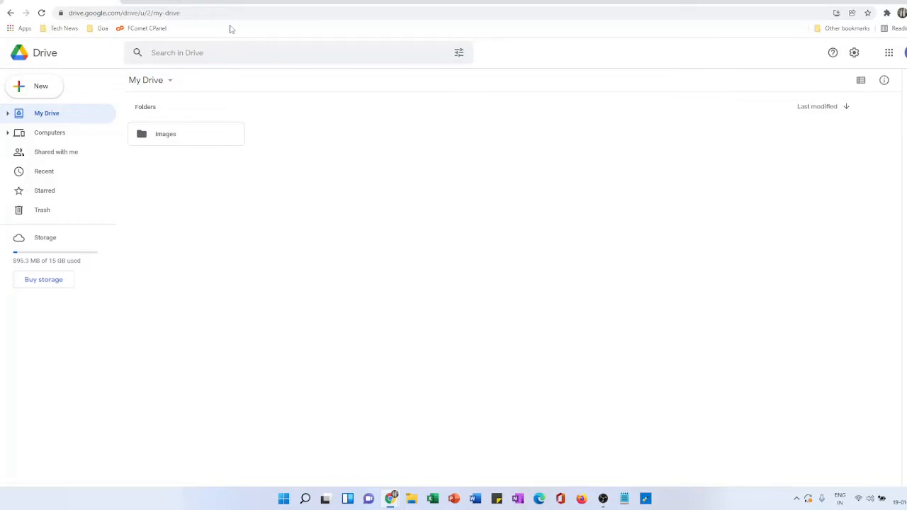
{"action": "left_click", "coordinate": [51, 89]}
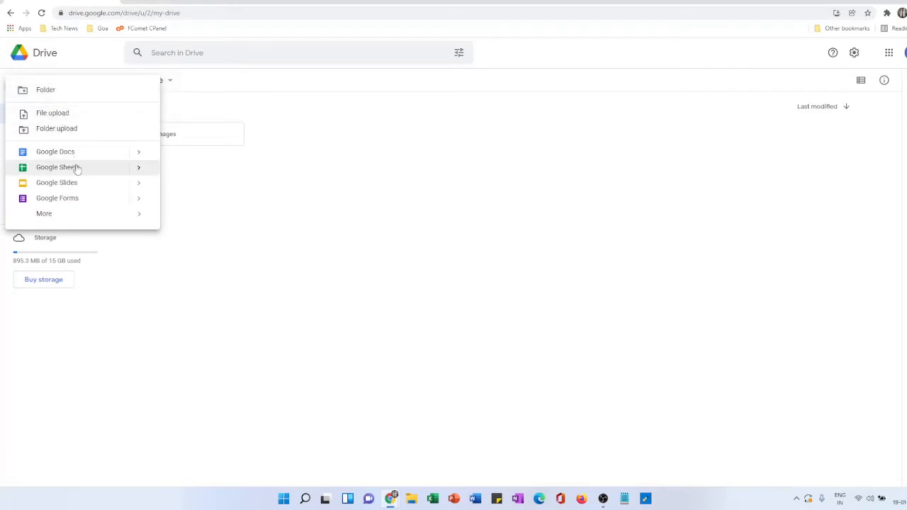
{"action": "mouse_move", "coordinate": [145, 168]}
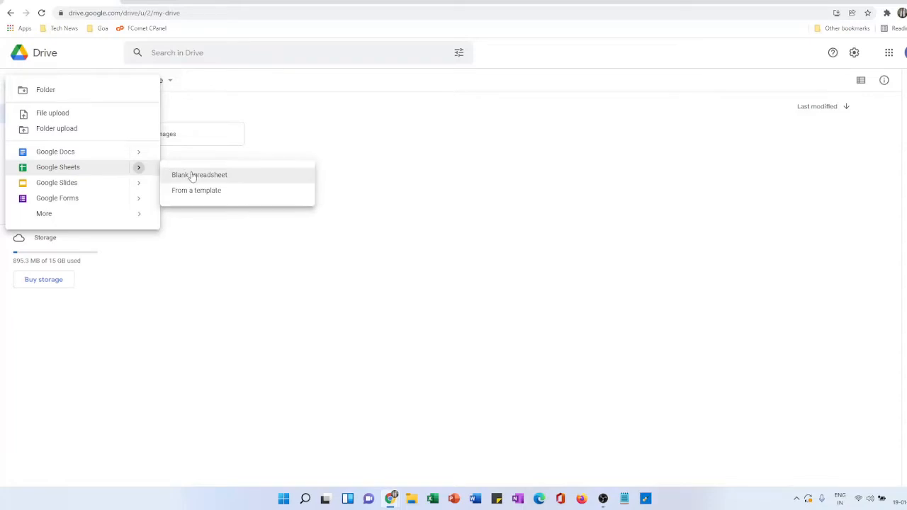
{"action": "left_click", "coordinate": [192, 176]}
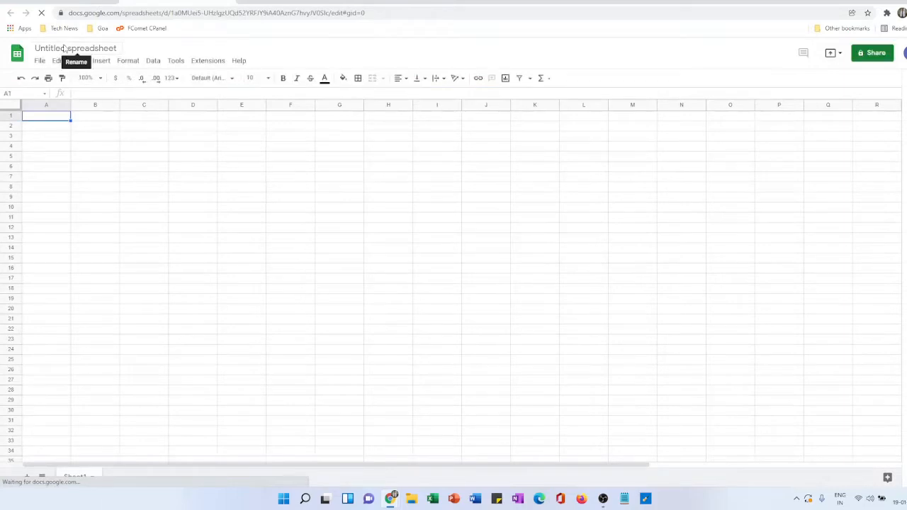
- Rename the untitled spreadsheet as "Real Time Stock Tracker"
{"action": "left_click", "coordinate": [69, 48]}
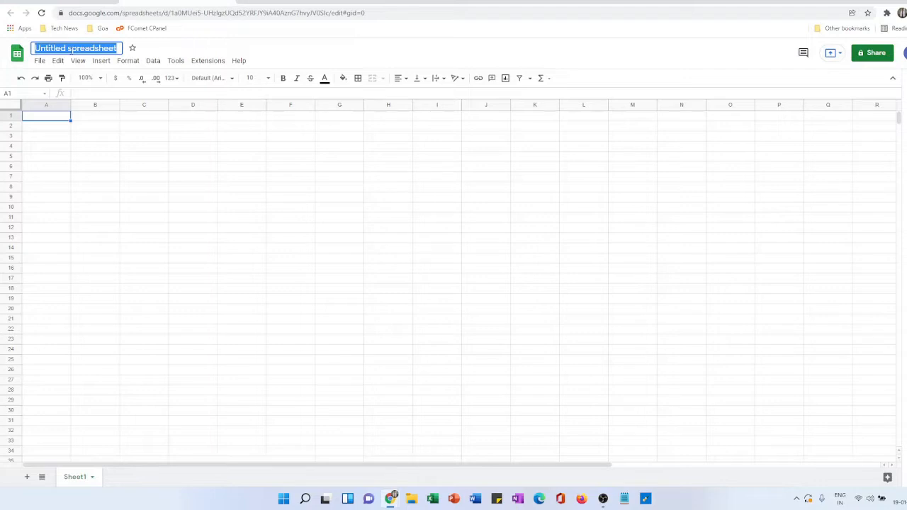
{"action": "type", "text": "Real"}
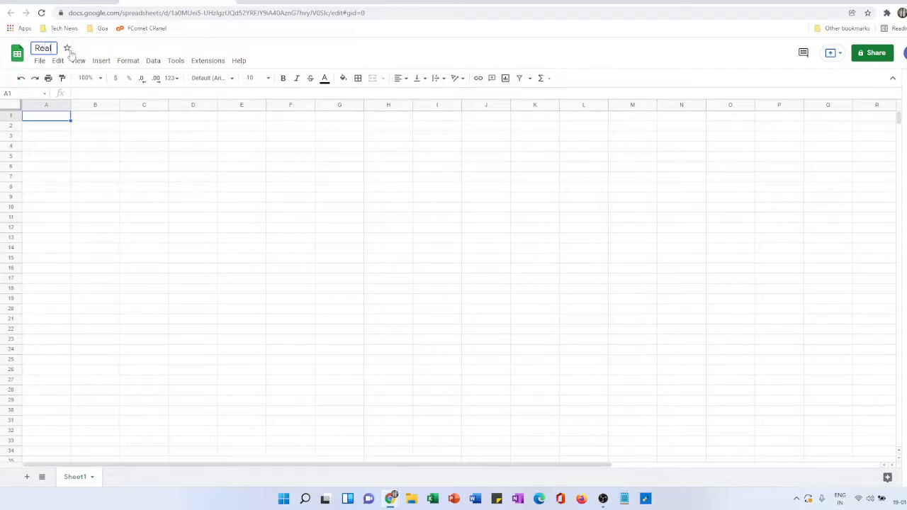
{"action": "type", "text": " Time Stock Tracker"}
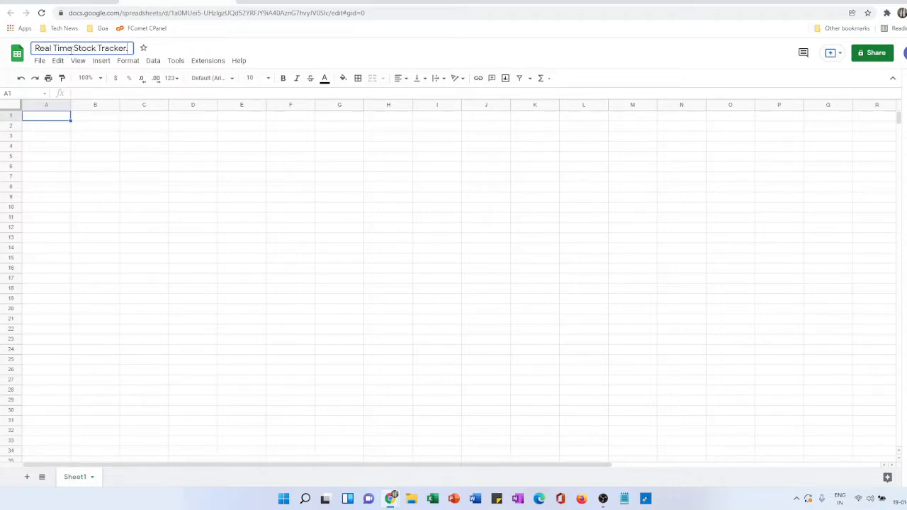
{"action": "key", "text": "Return"}
- Enter the column headers Ticker, LTP and Open in cells B2 to D2
{"action": "left_click", "coordinate": [91, 127]}
{"action": "type", "text": "Ticker"}
{"action": "key", "text": "Tab"}
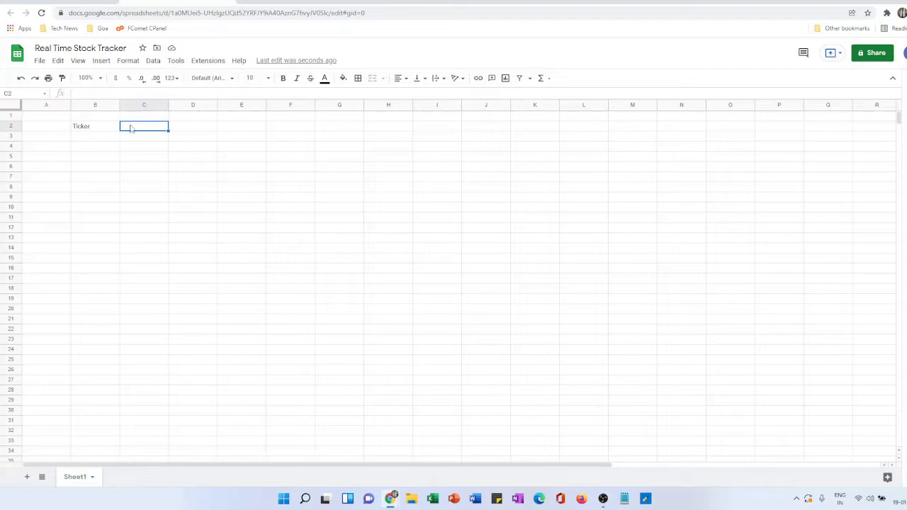
{"action": "type", "text": "LTP"}
{"action": "key", "text": "Tab"}
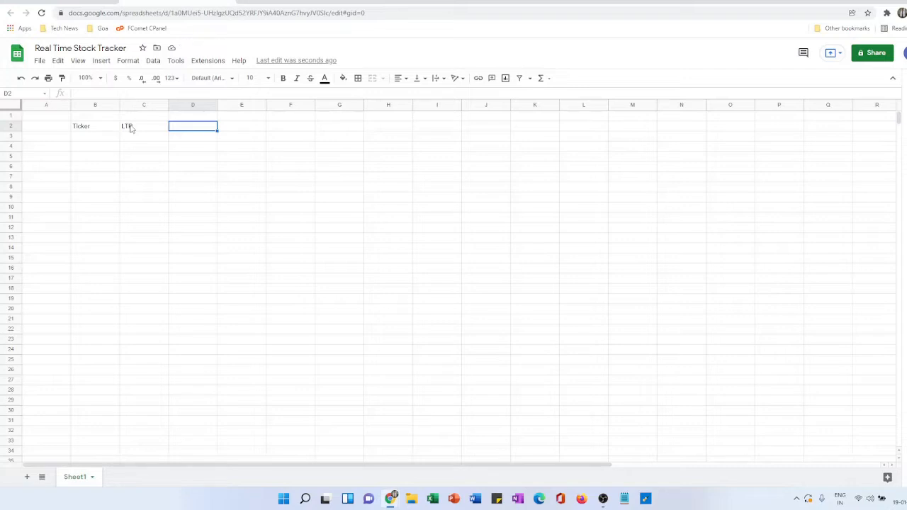
{"action": "type", "text": "Open"}
{"action": "key", "text": "Tab"}
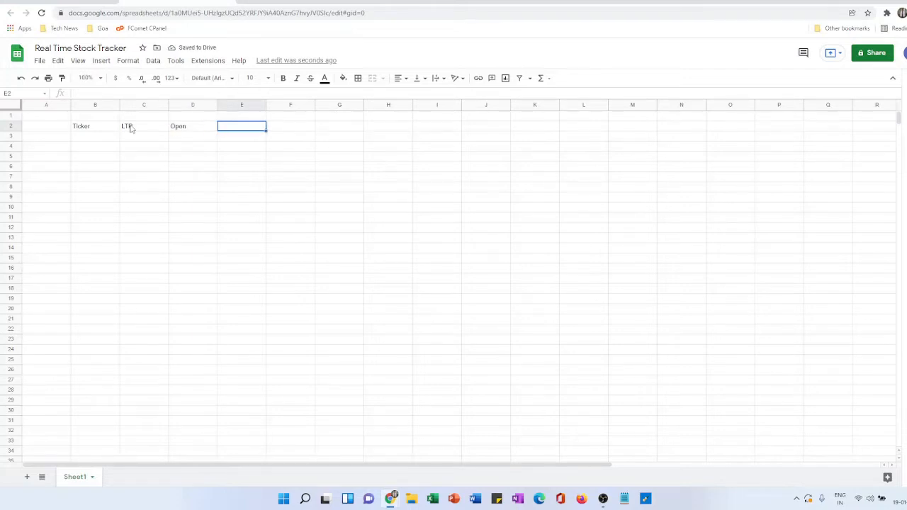
- Add the column headers High, Low, Prev Close and Volume in cells E2 to H2
{"action": "type", "text": "High"}
{"action": "key", "text": "Tab"}
{"action": "type", "text": "LOW"}
{"action": "key", "text": "Tab"}
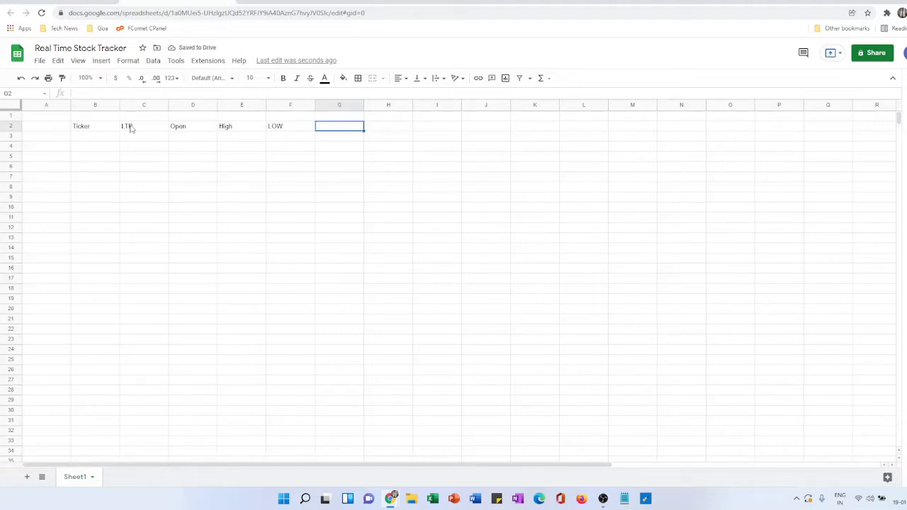
{"action": "type", "text": "PRev Close"}
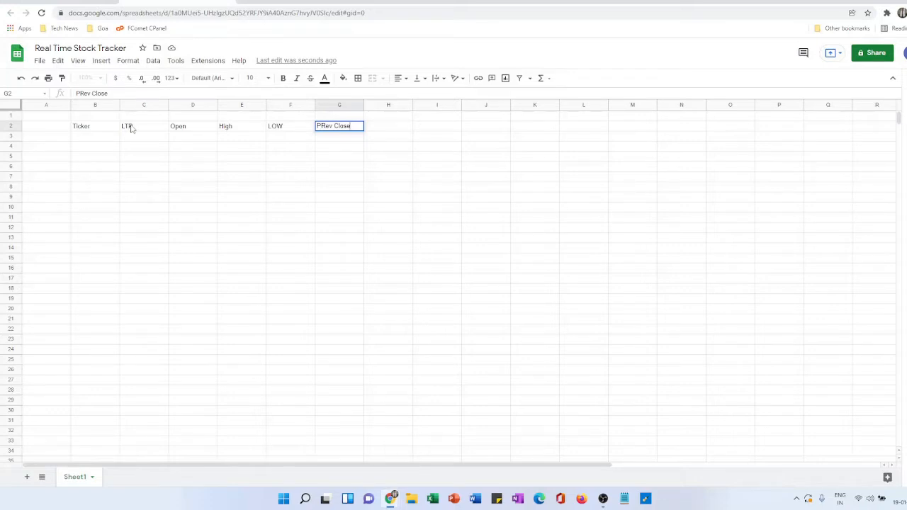
{"action": "key", "text": "Tab"}
{"action": "type", "text": "Vol"}
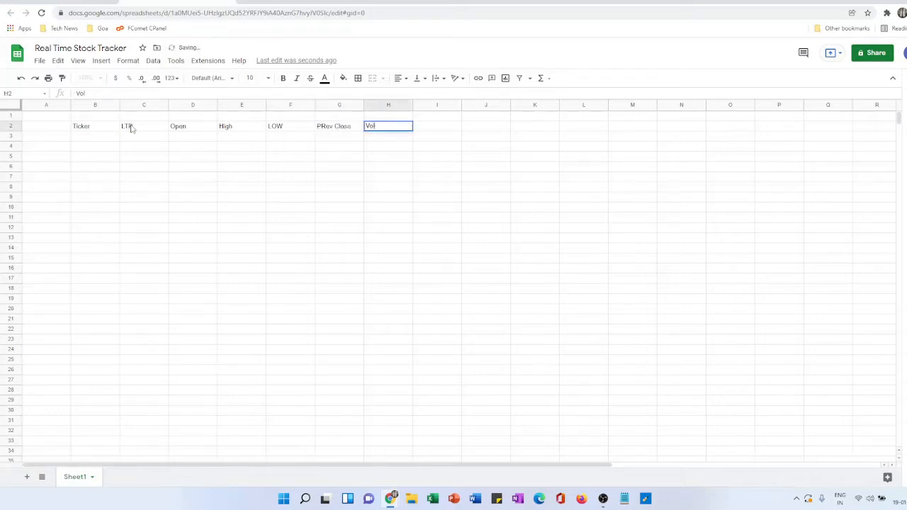
{"action": "type", "text": "ume"}
{"action": "key", "text": "Return"}
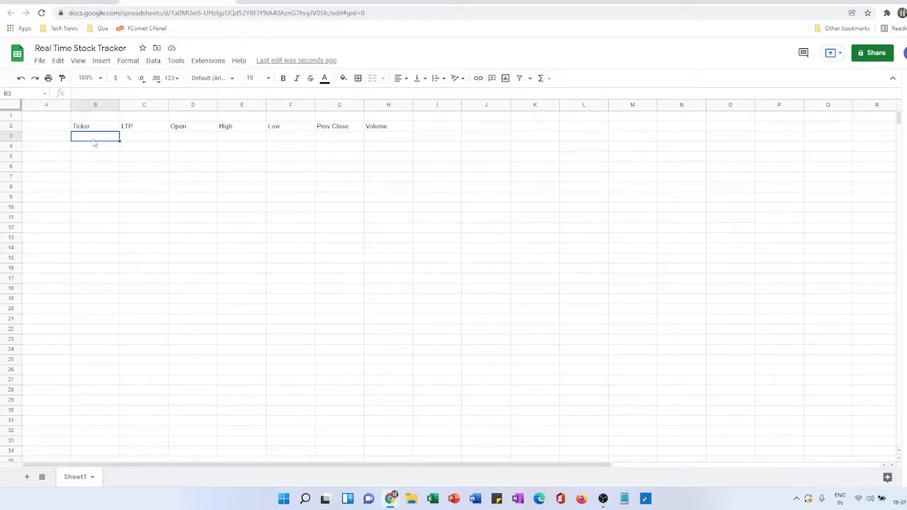
- Enter the ticker RADICO in B3 and fetch its price in C3 with =GOOGLEFINANCE("NSE:"&B3,"PRICE")
{"action": "type", "text": "RADICO"}
{"action": "key", "text": "Tab"}
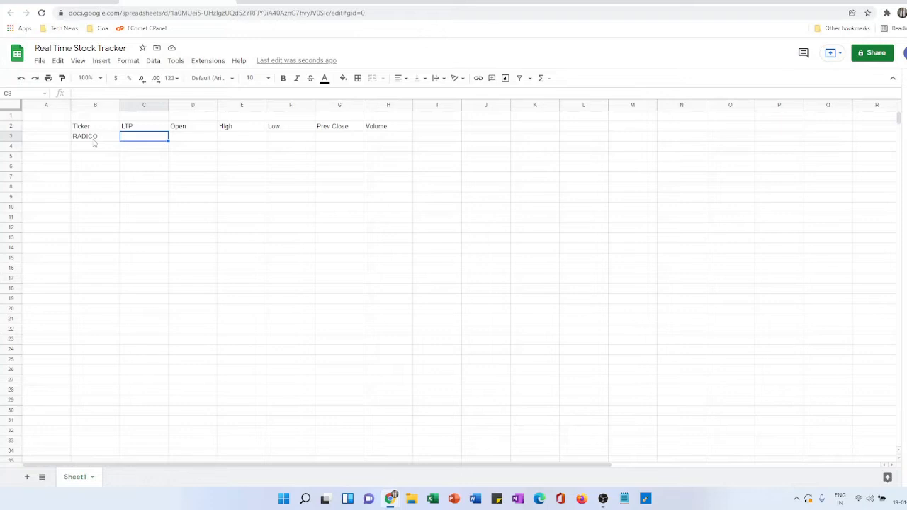
{"action": "type", "text": "="}
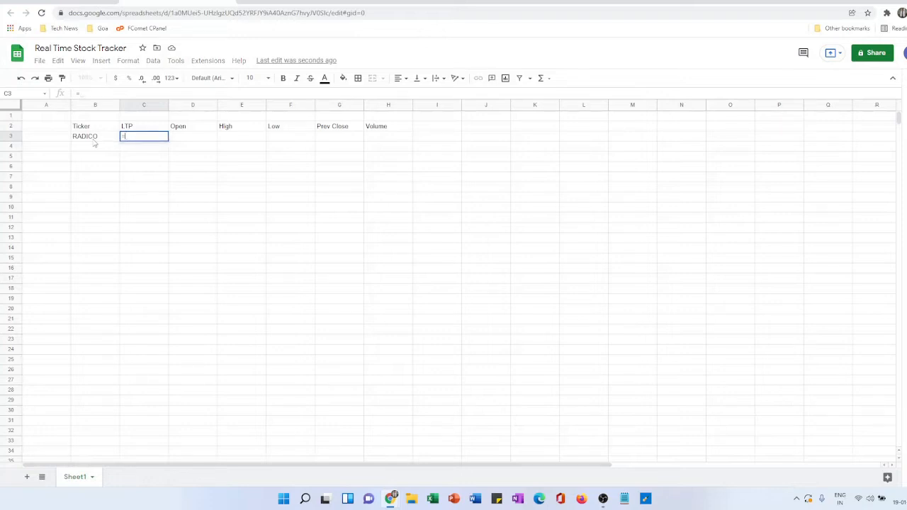
{"action": "type", "text": "google"}
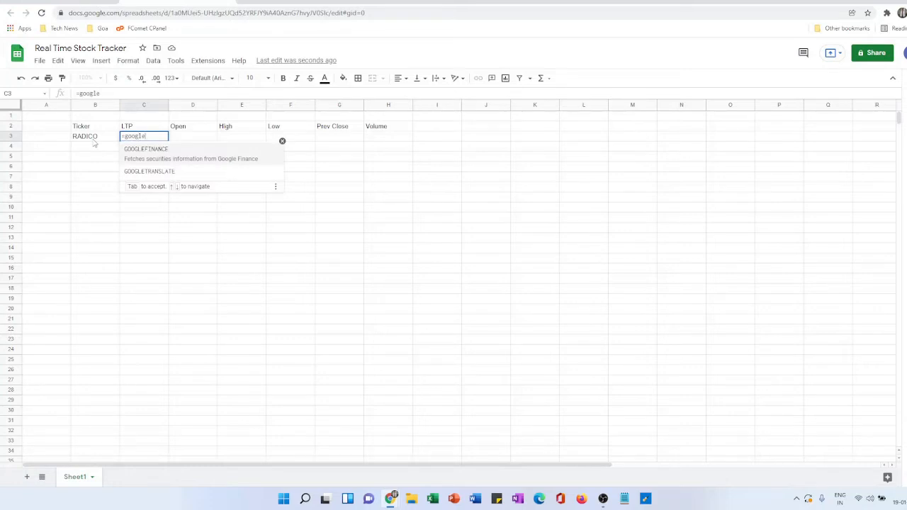
{"action": "key", "text": "Down"}
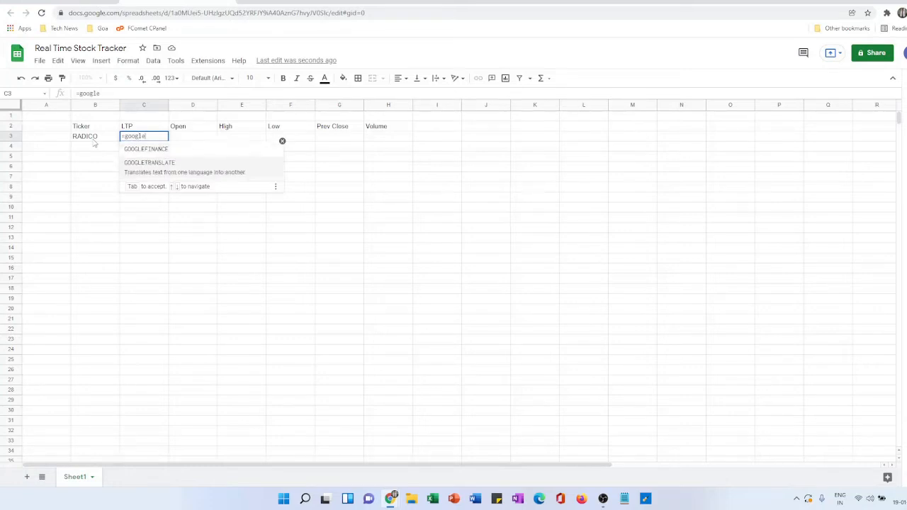
{"action": "key", "text": "Up"}
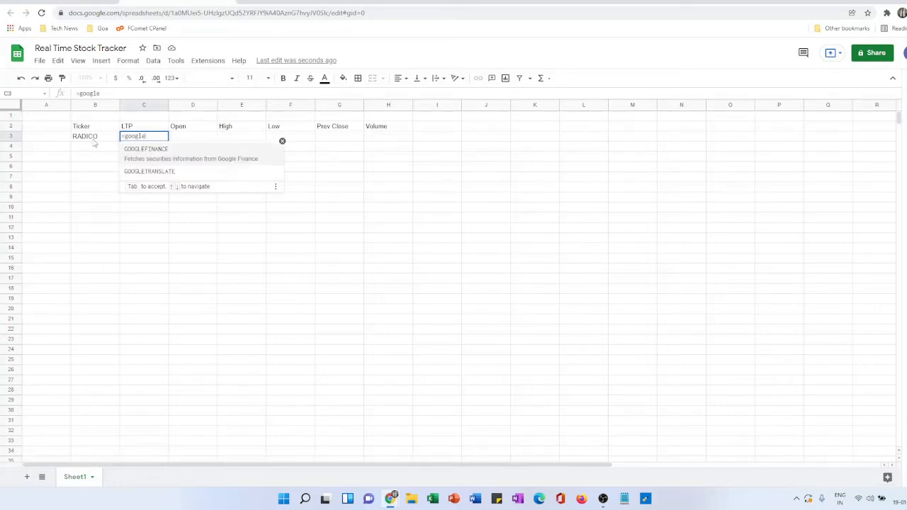
{"action": "key", "text": "Tab"}
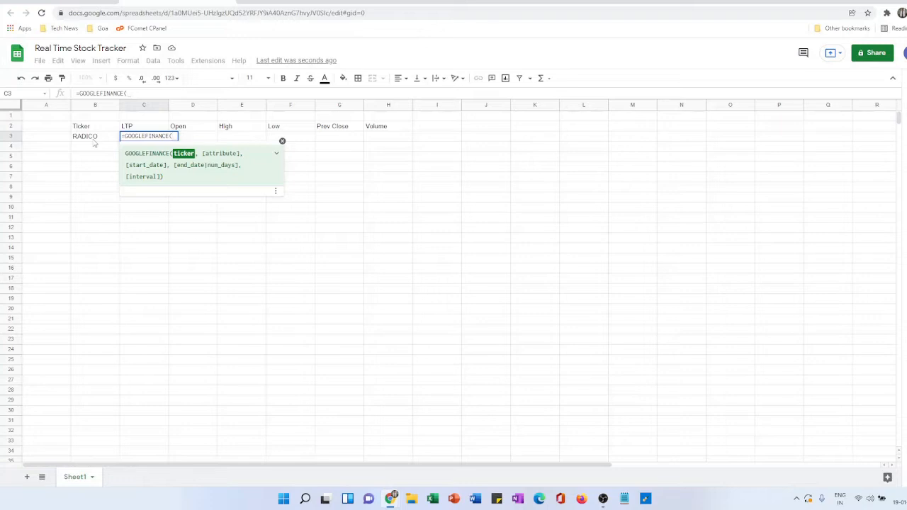
{"action": "type", "text": "\""}
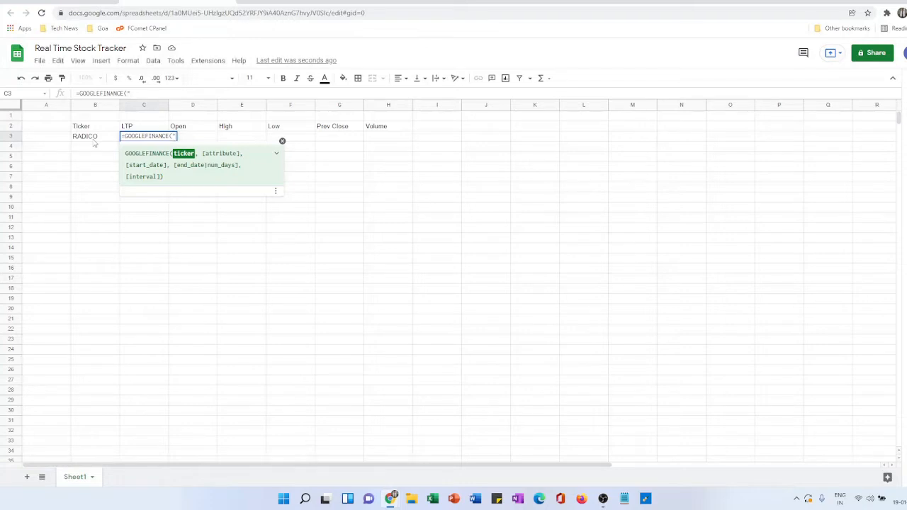
{"action": "type", "text": "\"NSE"}
{"action": "type", "text": ":\""}
{"action": "type", "text": "&"}
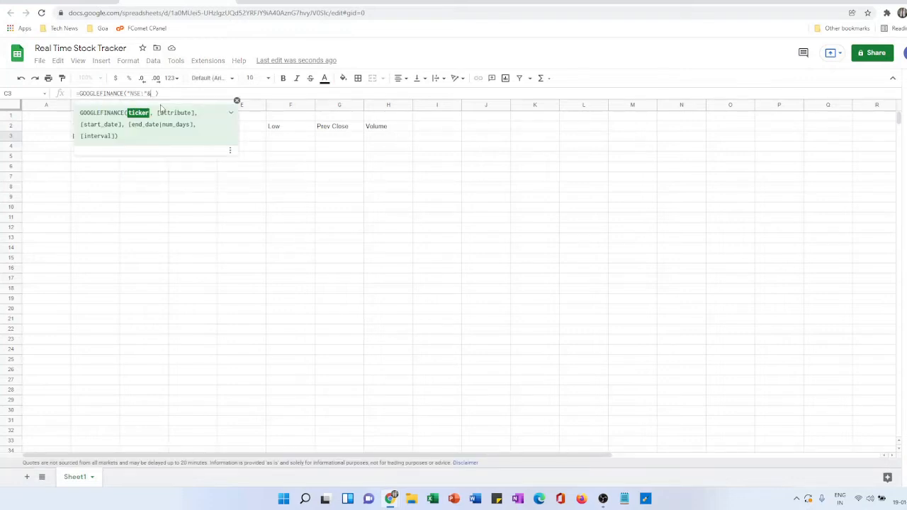
{"action": "type", "text": "B3"}
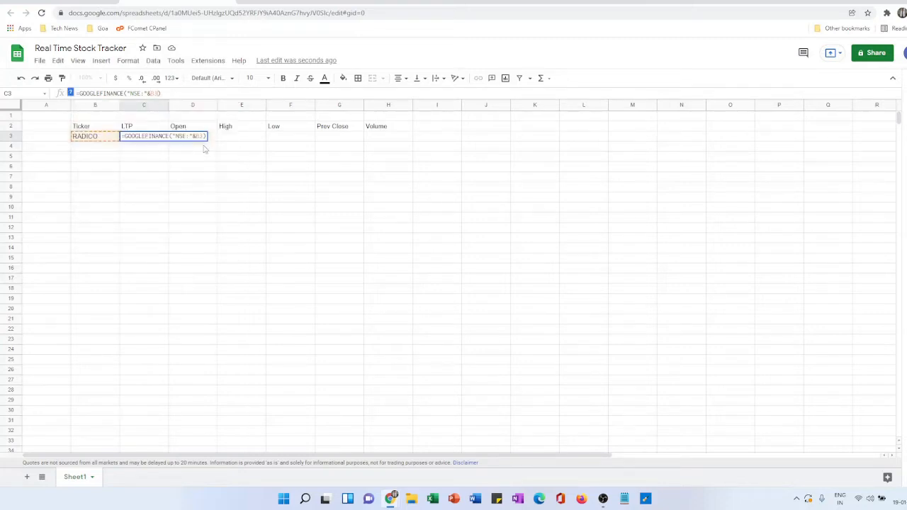
{"action": "type", "text": ","}
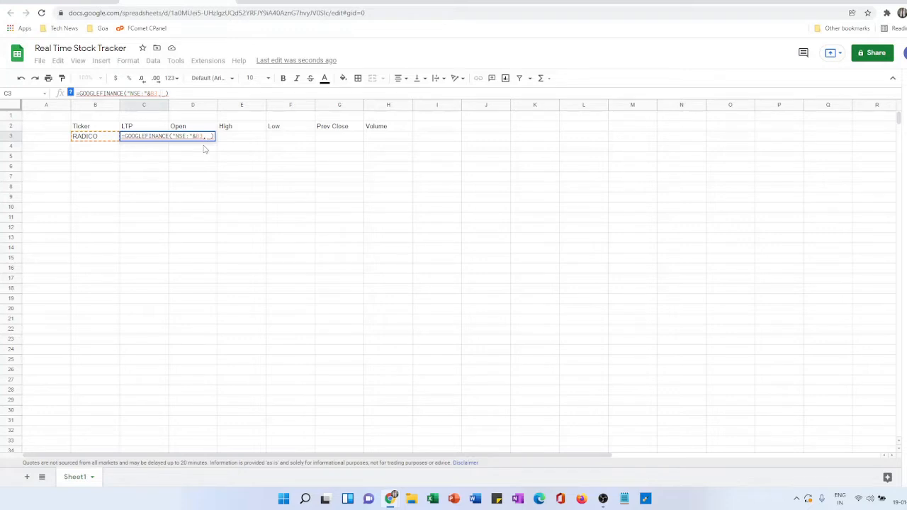
{"action": "type", "text": "\"PRICE\""}
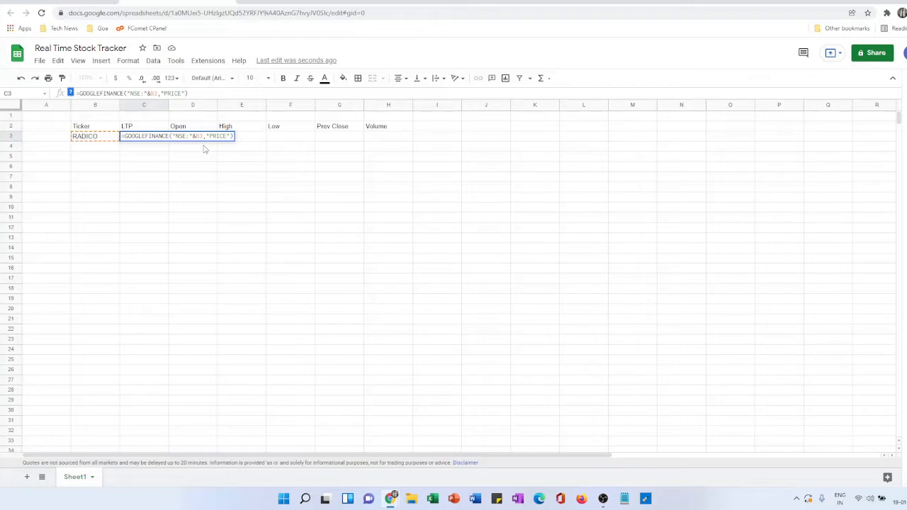
{"action": "key", "text": "Return"}
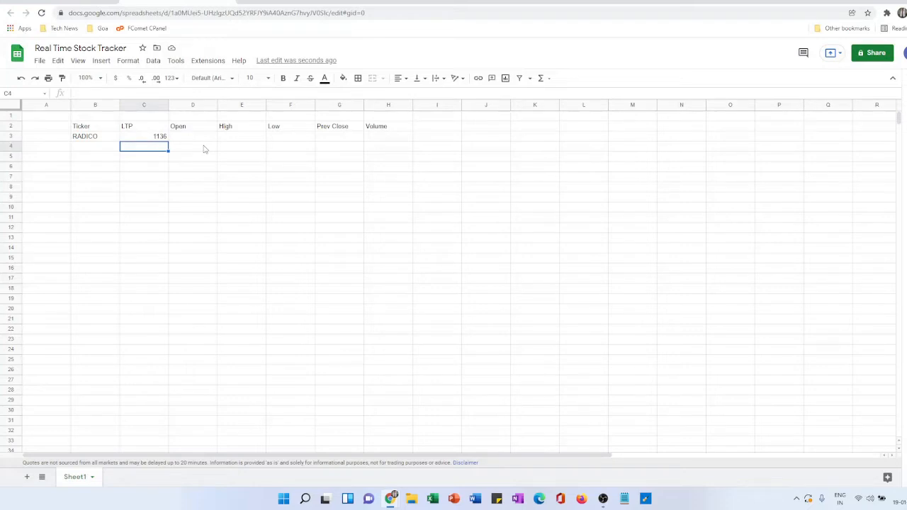
- Inspect the GOOGLEFINANCE formulas in the LTP, Open, High, Low, Prev Close and Volume cells of row 3
{"action": "left_click", "coordinate": [148, 140]}
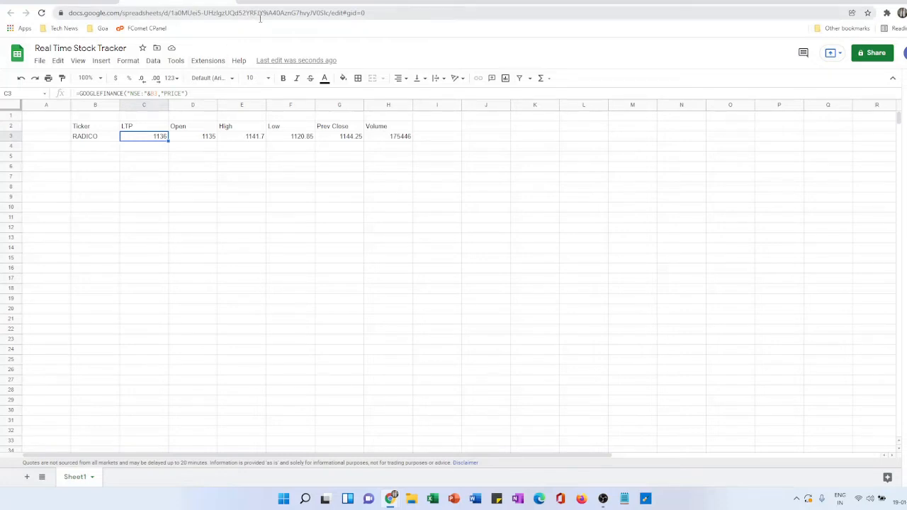
{"action": "left_click", "coordinate": [182, 139]}
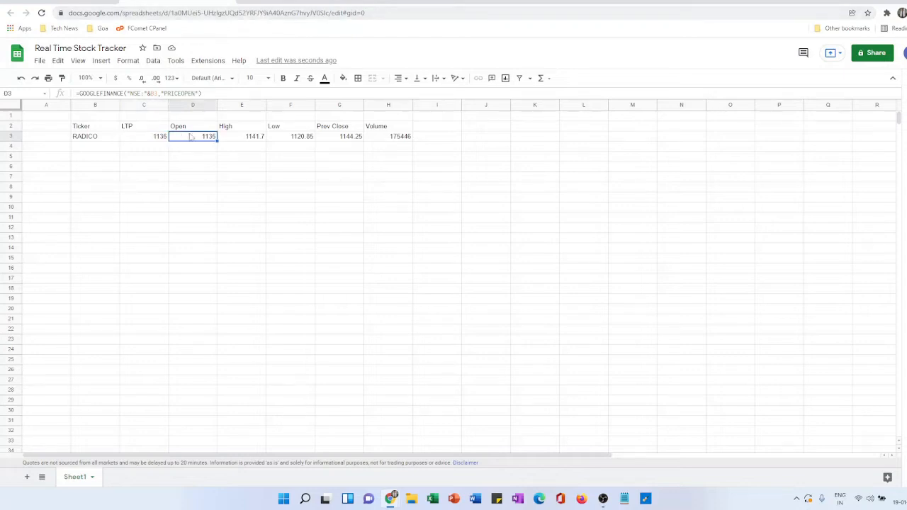
{"action": "left_click", "coordinate": [249, 140]}
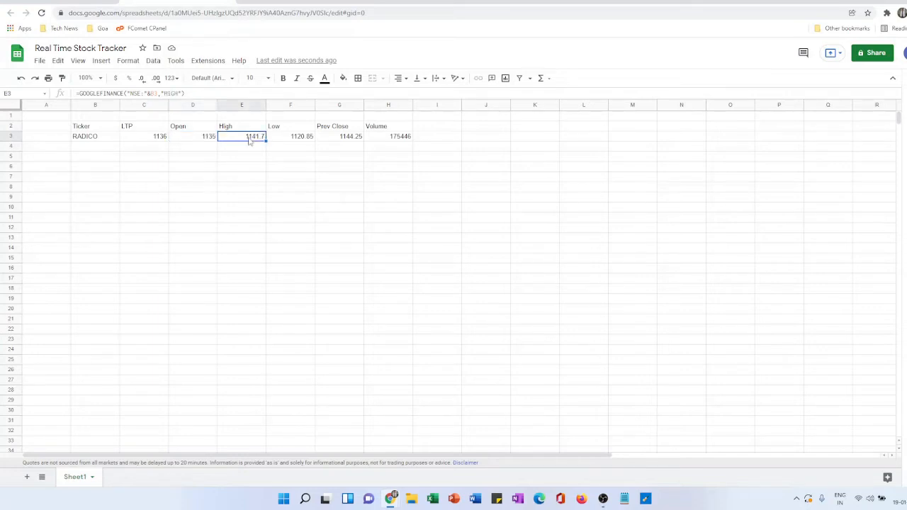
{"action": "left_click", "coordinate": [286, 140]}
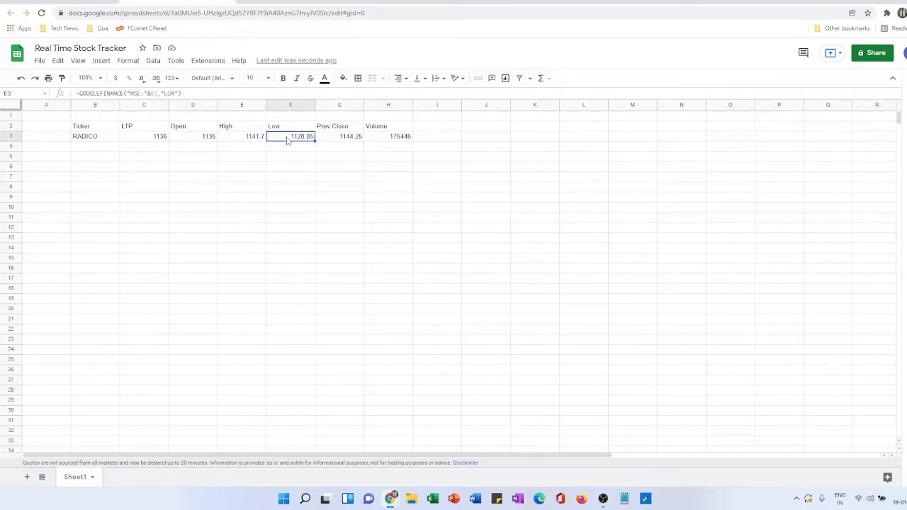
{"action": "left_click", "coordinate": [350, 140]}
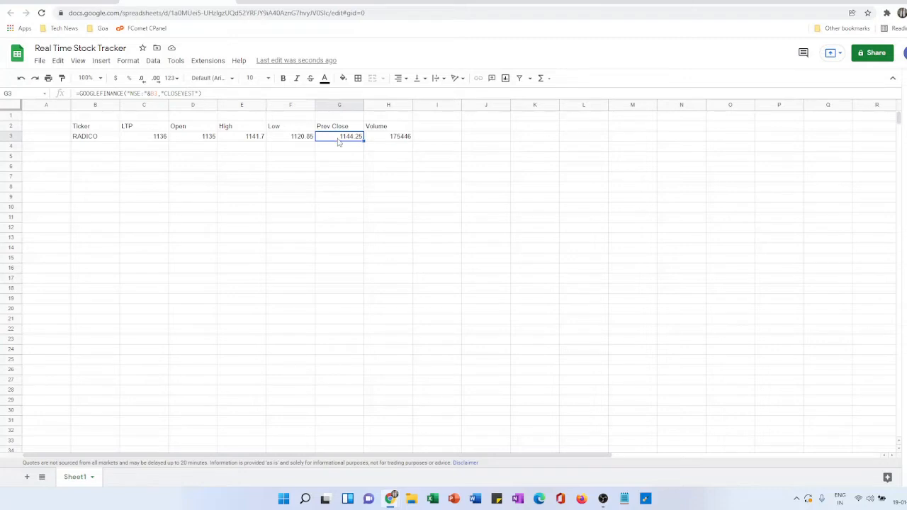
{"action": "left_click", "coordinate": [391, 140]}
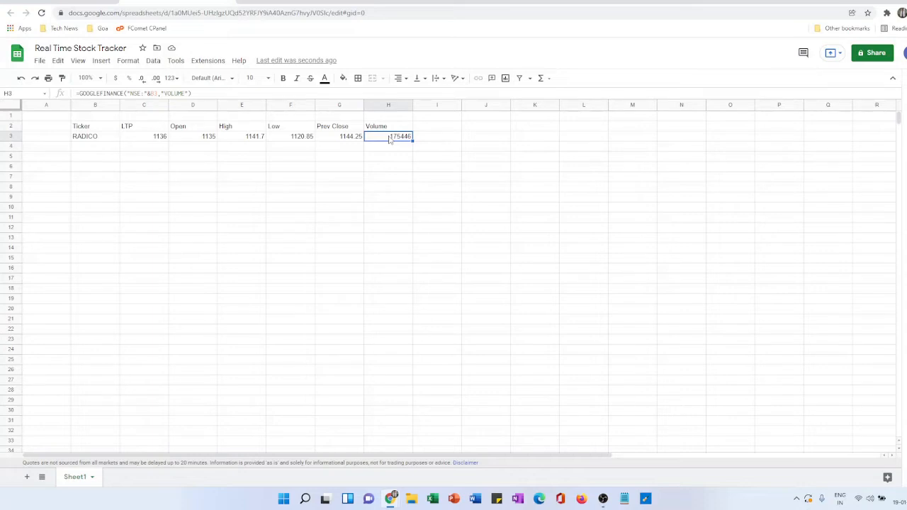
- Change the ticker in cell B3 to TCS
{"action": "left_click", "coordinate": [103, 140]}
{"action": "type", "text": "TCS"}
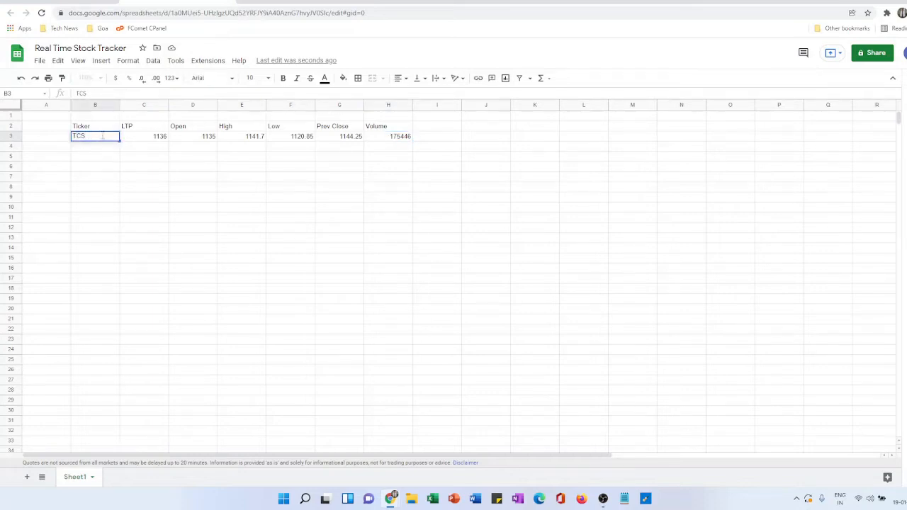
{"action": "key", "text": "Return"}
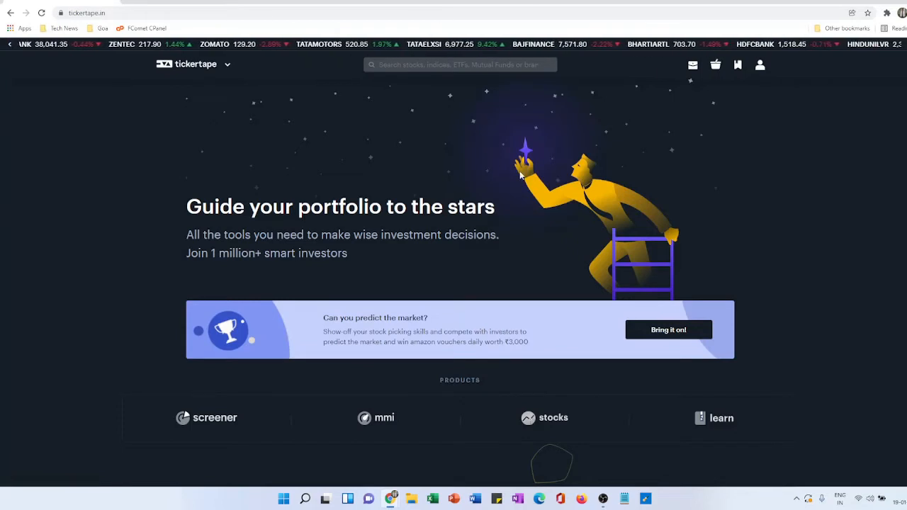
- Search Tickertape for radico and open the Radico Khaitan Ltd stock page
{"action": "left_click", "coordinate": [404, 65]}
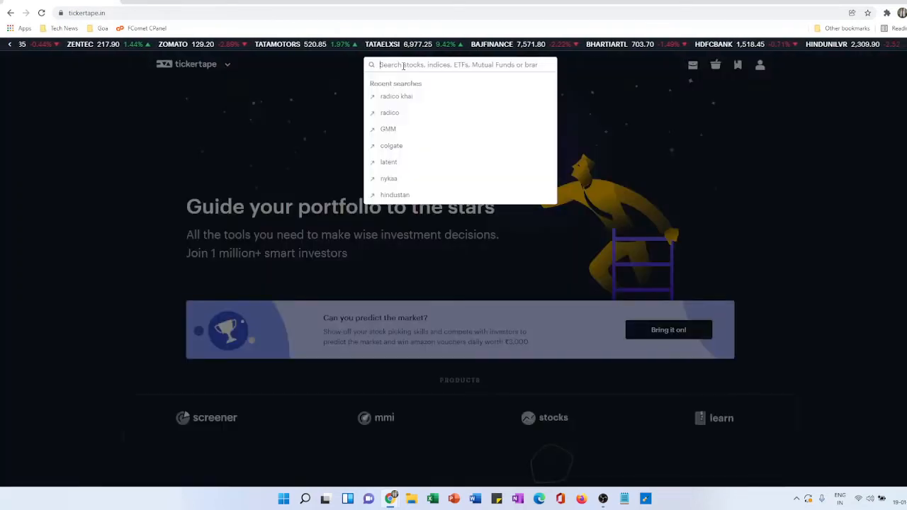
{"action": "left_click", "coordinate": [409, 113]}
{"action": "left_click", "coordinate": [418, 135]}
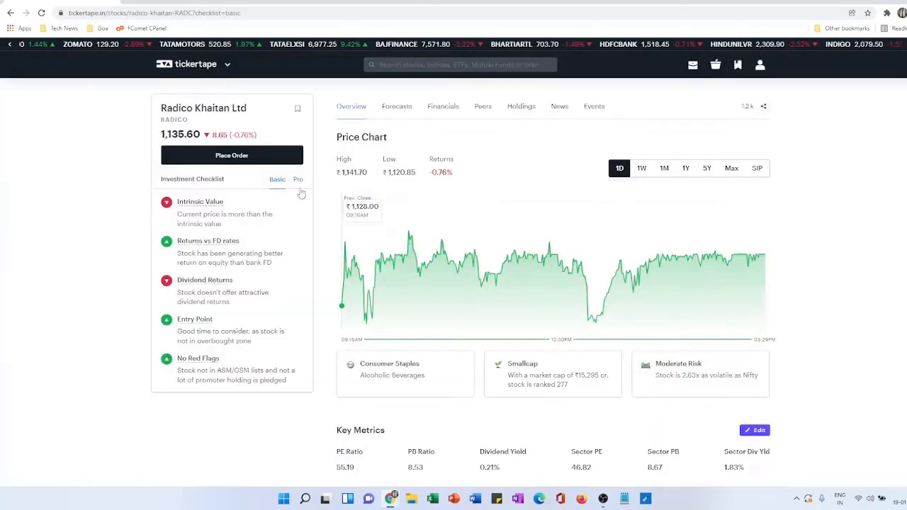
- Examine the price and revenue forecasts for Radico Khaitan Ltd
{"action": "left_click", "coordinate": [401, 107]}
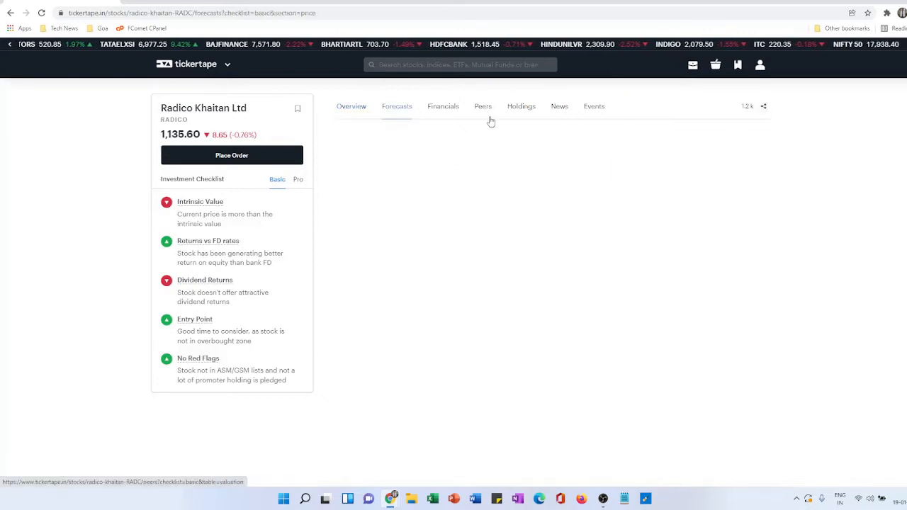
{"action": "scroll", "coordinate": [488, 196], "scroll_direction": "down", "scroll_amount": 3}
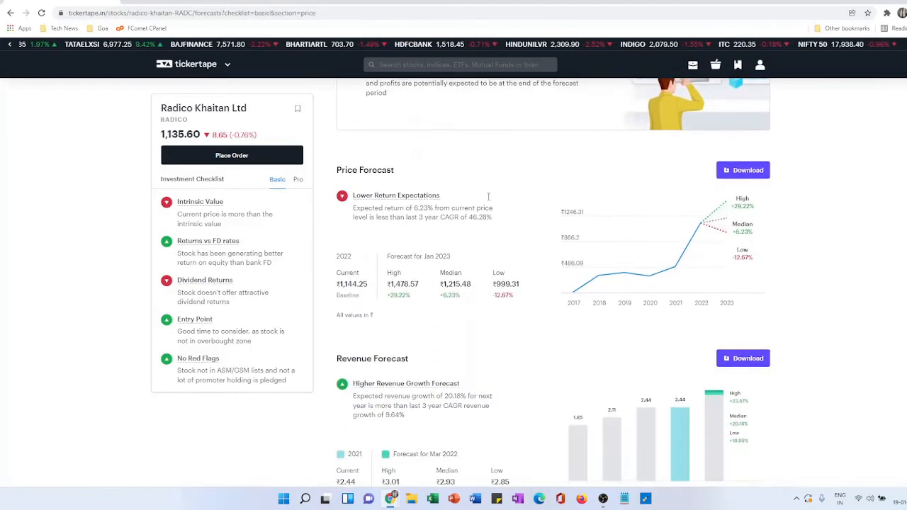
{"action": "scroll", "coordinate": [488, 196], "scroll_direction": "down", "scroll_amount": 4}
{"action": "scroll", "coordinate": [486, 199], "scroll_direction": "up", "scroll_amount": 5}
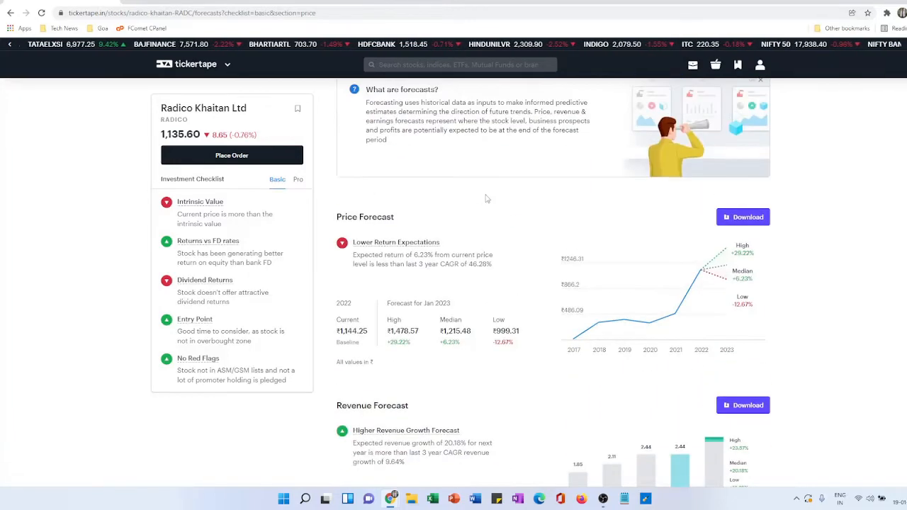
{"action": "scroll", "coordinate": [486, 199], "scroll_direction": "up", "scroll_amount": 3}
- Examine Radico Khaitan's financial statements, including the annual income statement table
{"action": "left_click", "coordinate": [440, 109]}
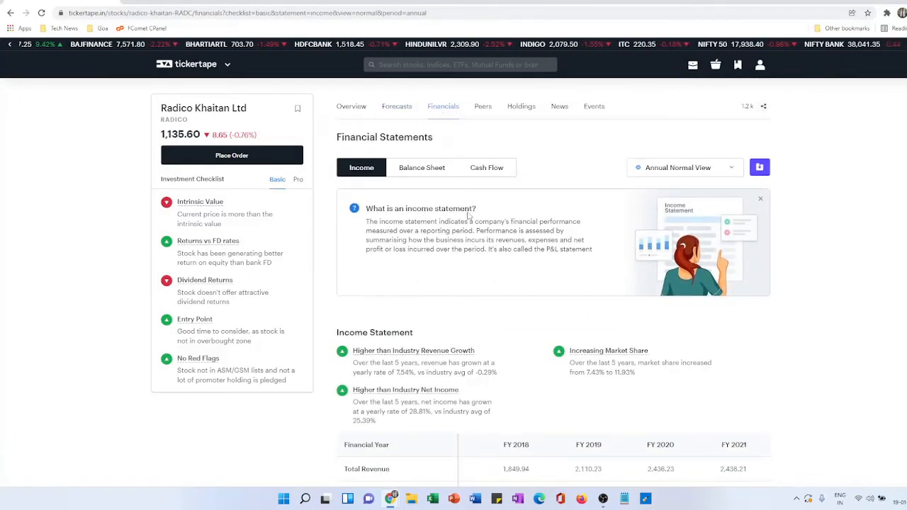
{"action": "scroll", "coordinate": [468, 213], "scroll_direction": "down", "scroll_amount": 5}
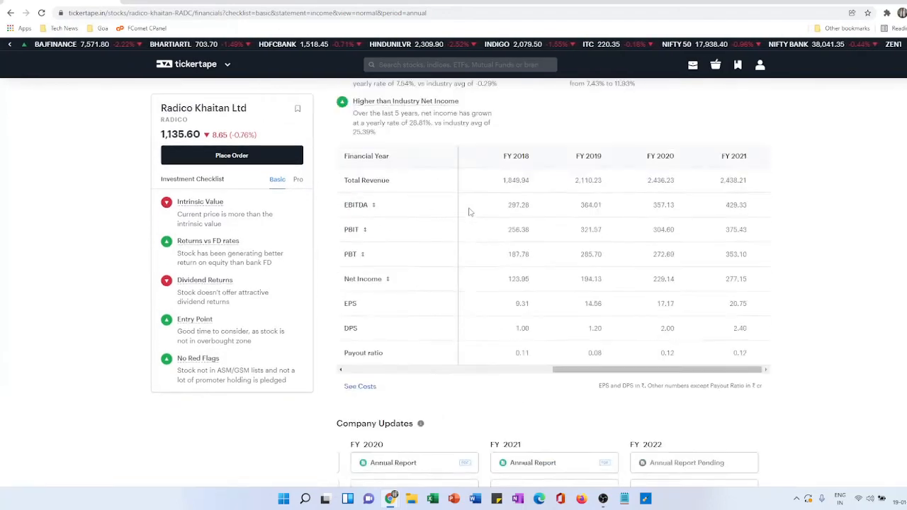
{"action": "scroll", "coordinate": [468, 211], "scroll_direction": "up", "scroll_amount": 1}
{"action": "scroll", "coordinate": [467, 209], "scroll_direction": "down", "scroll_amount": 3}
{"action": "scroll", "coordinate": [468, 209], "scroll_direction": "up", "scroll_amount": 6}
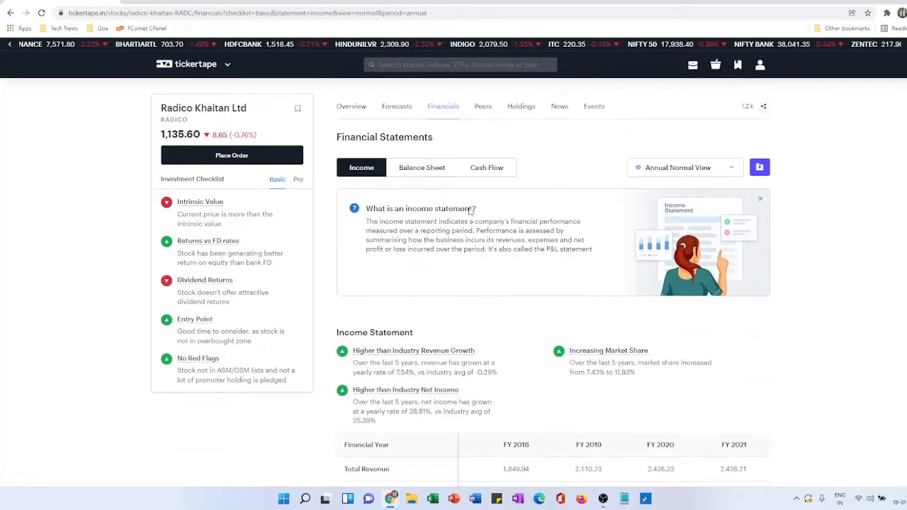
- Review the peer valuation comparison for Radico Khaitan and show the Pro investment checklist
{"action": "left_click", "coordinate": [485, 110]}
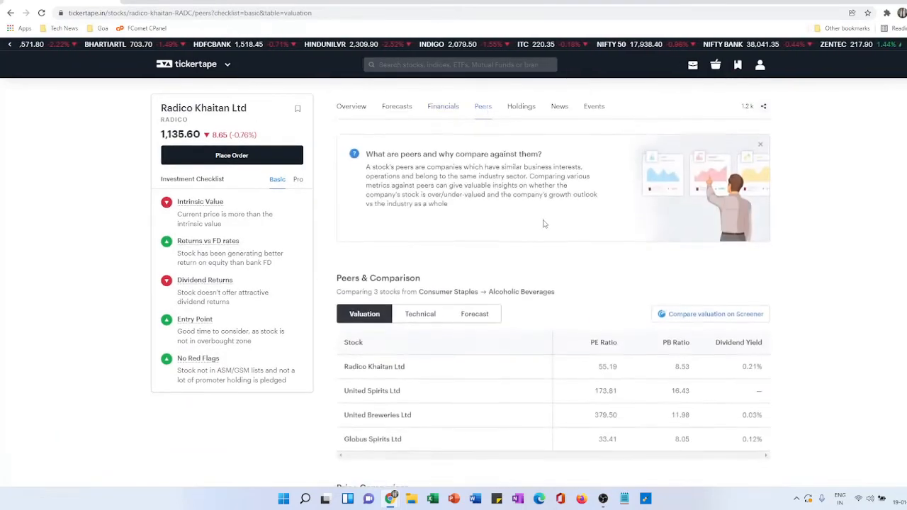
{"action": "scroll", "coordinate": [544, 223], "scroll_direction": "down", "scroll_amount": 3}
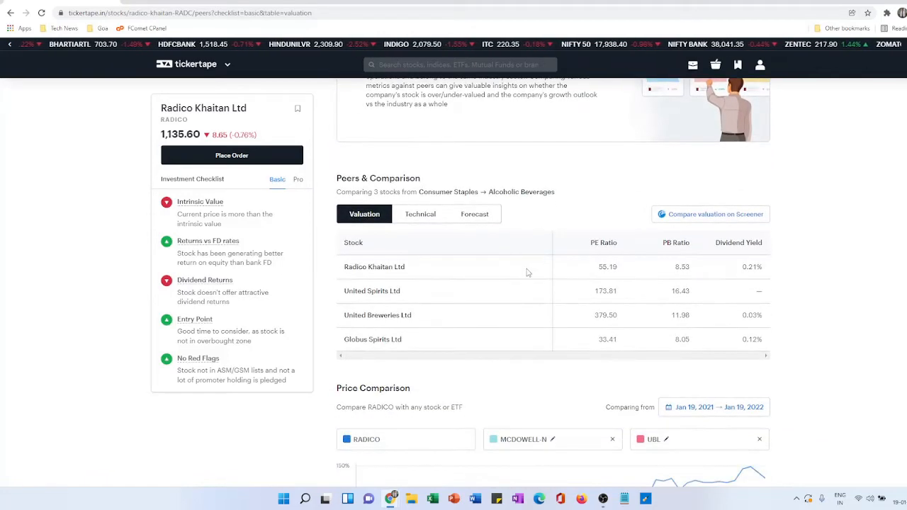
{"action": "left_click", "coordinate": [297, 180]}
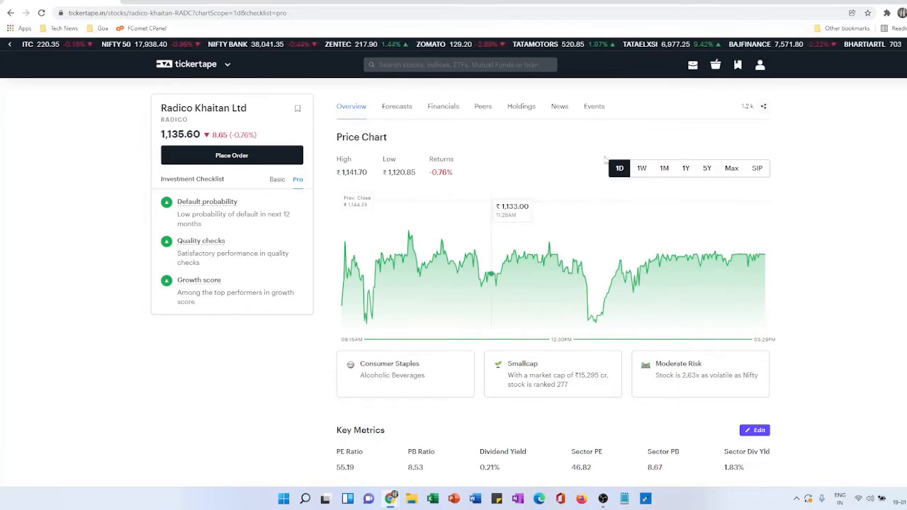
- View Radico Khaitan's price chart over the 1W, 1M and 1Y ranges
{"action": "left_click", "coordinate": [642, 172]}
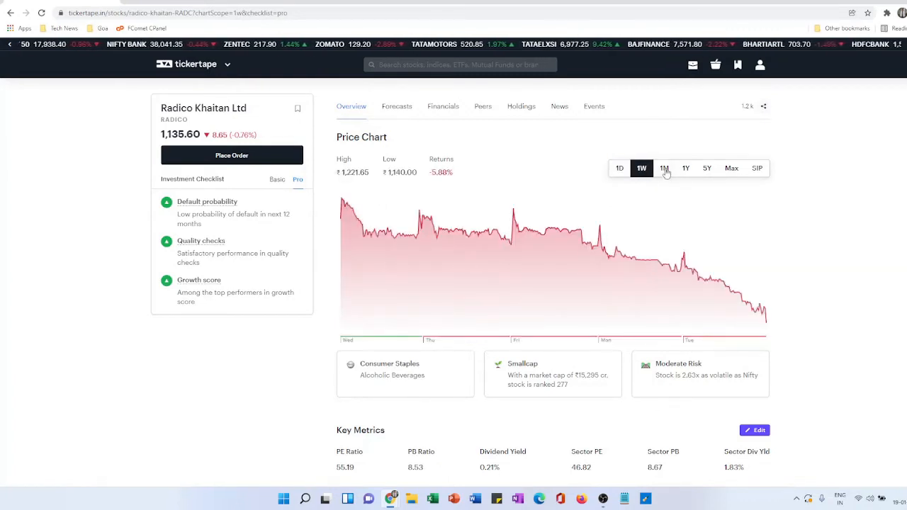
{"action": "left_click", "coordinate": [665, 170]}
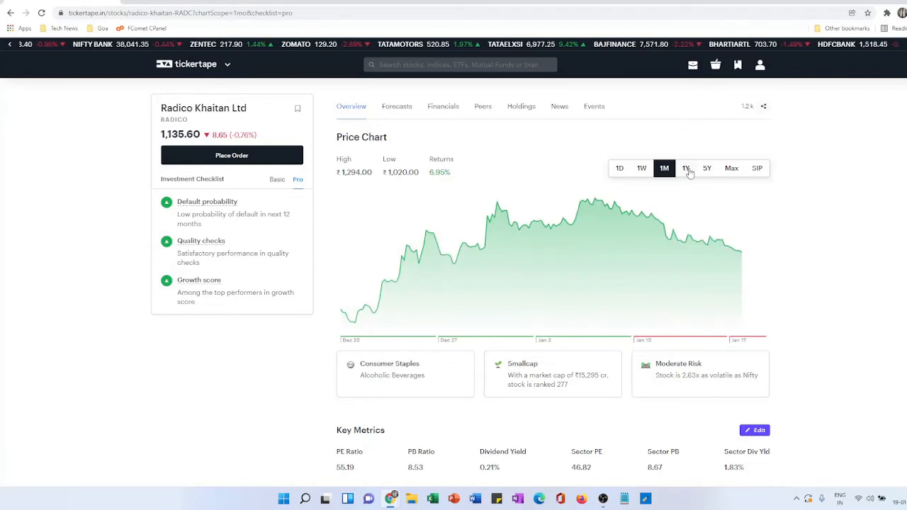
{"action": "left_click", "coordinate": [687, 171]}
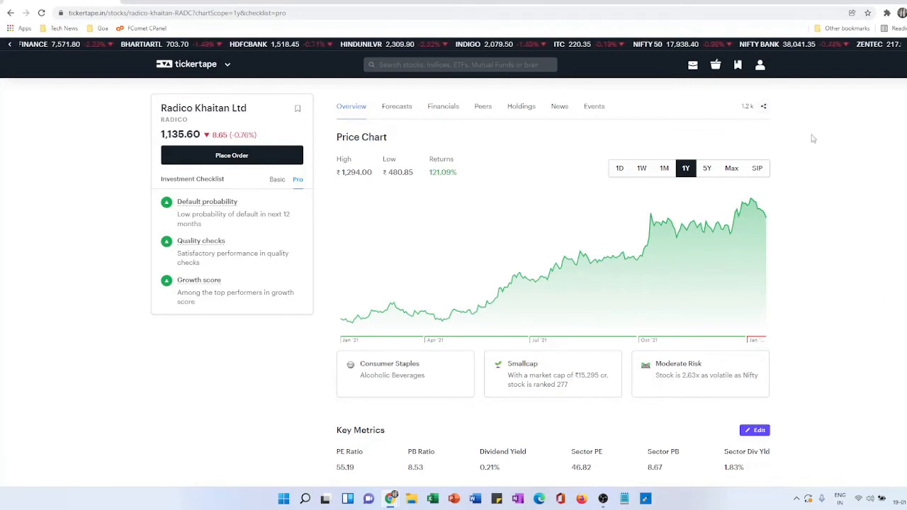
- Switch back to the Real Time Stock Tracker in Google Sheets and add a new sheet named Internal Tracker
{"action": "left_click", "coordinate": [178, 1]}
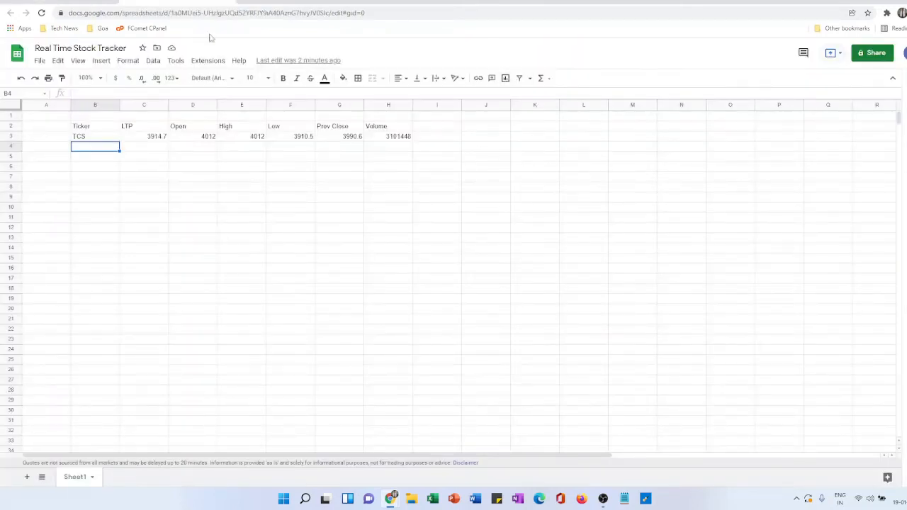
{"action": "left_click", "coordinate": [27, 476]}
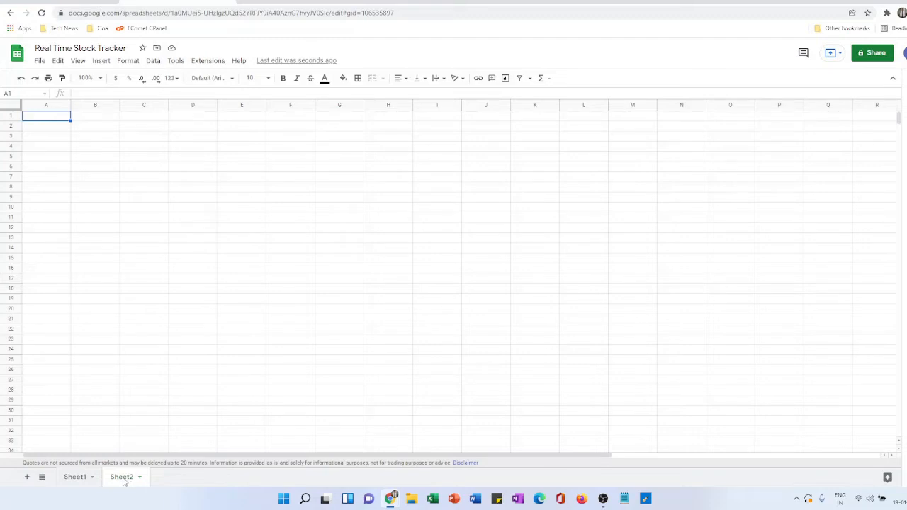
{"action": "double_click", "coordinate": [122, 476]}
{"action": "type", "text": "Internal Tracke"}
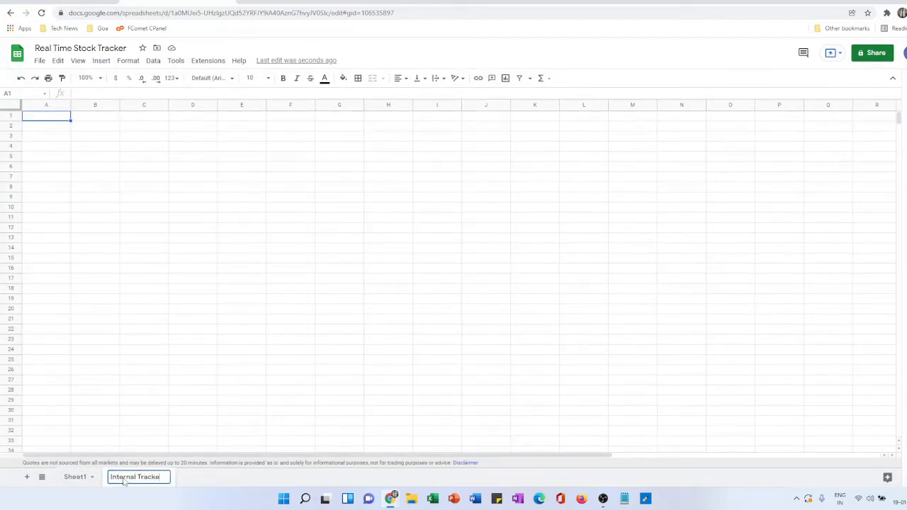
{"action": "type", "text": "r"}
{"action": "left_click", "coordinate": [155, 432]}
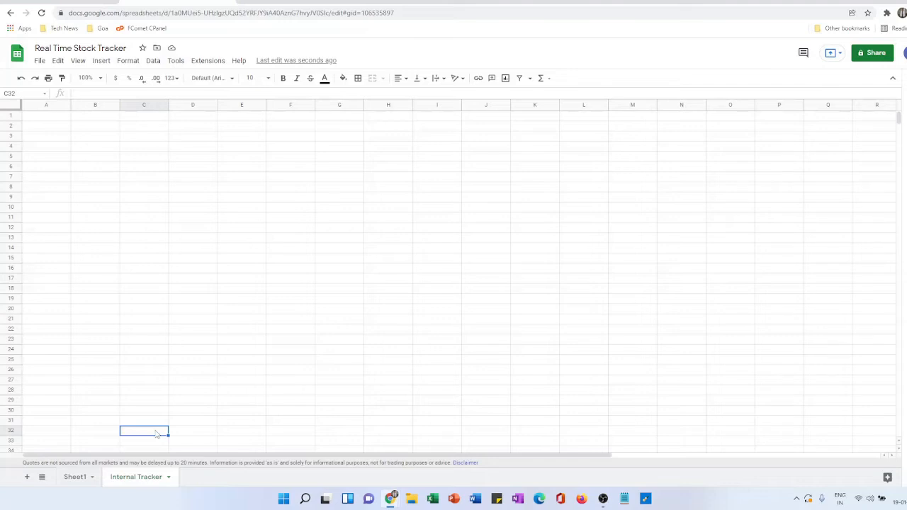
- Add the column headers Ticker and Start Date in cells B2 and C2 of the Internal Tracker sheet
{"action": "left_click", "coordinate": [109, 129]}
{"action": "type", "text": "Ticker"}
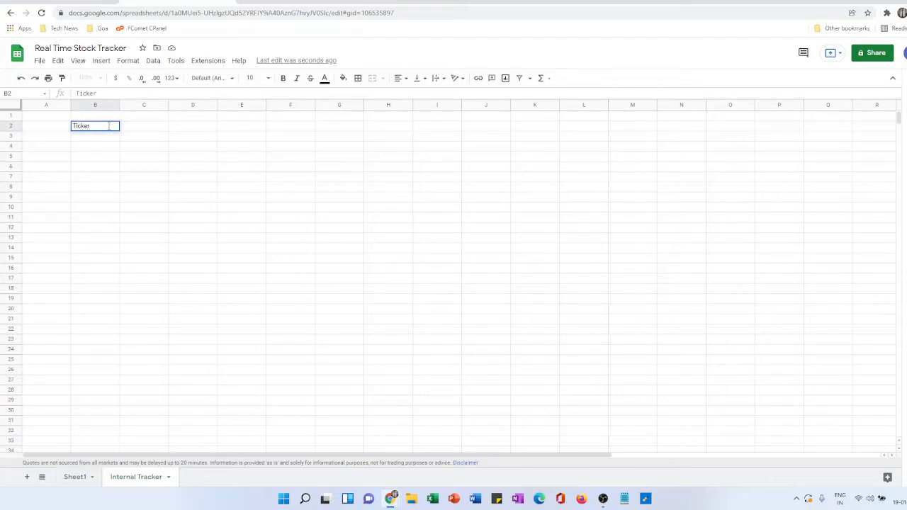
{"action": "key", "text": "Tab"}
{"action": "type", "text": "S"}
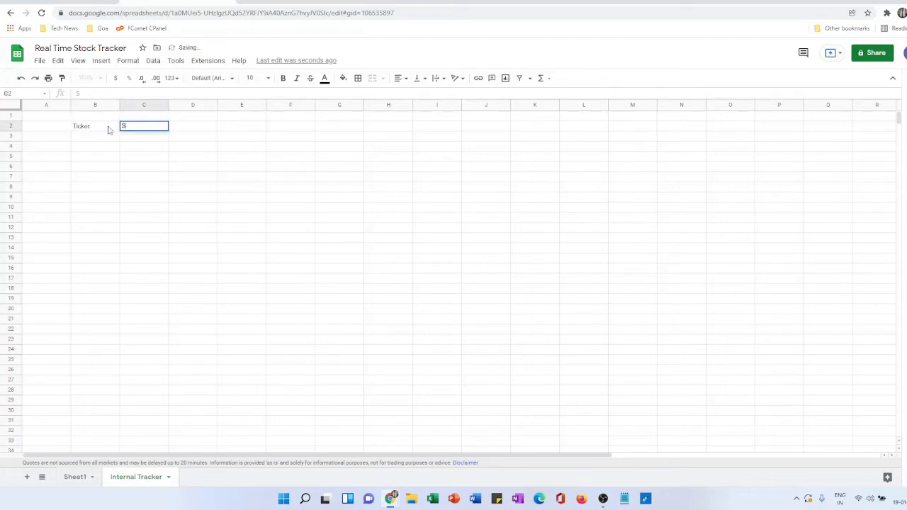
{"action": "type", "text": "tart Date"}
{"action": "key", "text": "Tab"}
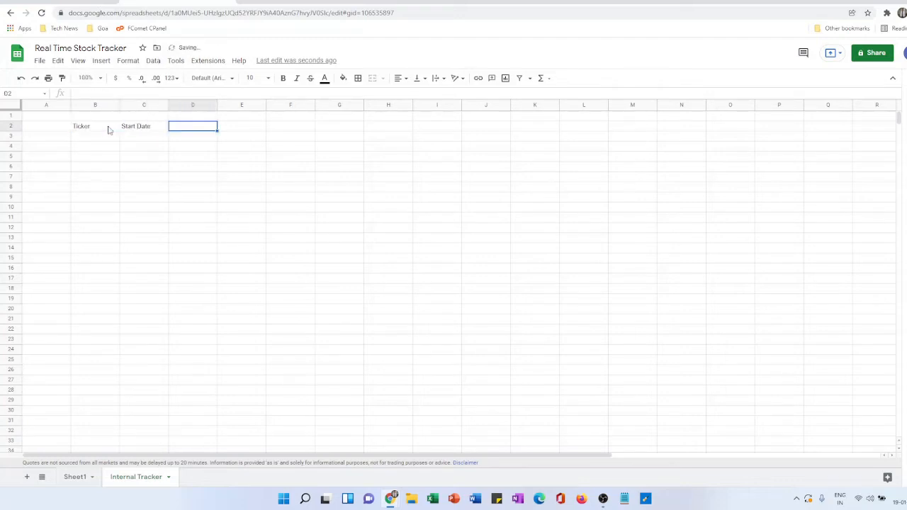
- Add the column headers End Date, Interval and Frequency in cells D2 to F2
{"action": "type", "text": "End Date"}
{"action": "key", "text": "Tab"}
{"action": "type", "text": "Intern"}
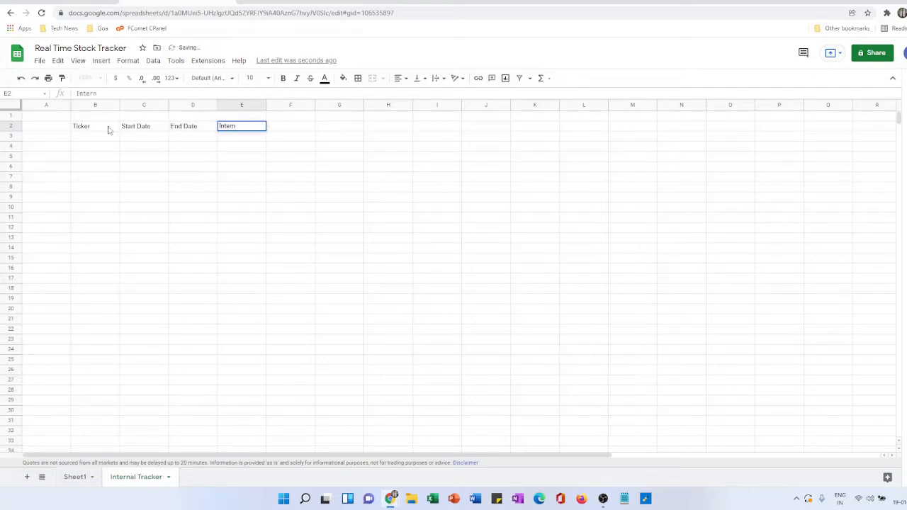
{"action": "key", "text": "BackSpace"}
{"action": "type", "text": "val"}
{"action": "key", "text": "Tab"}
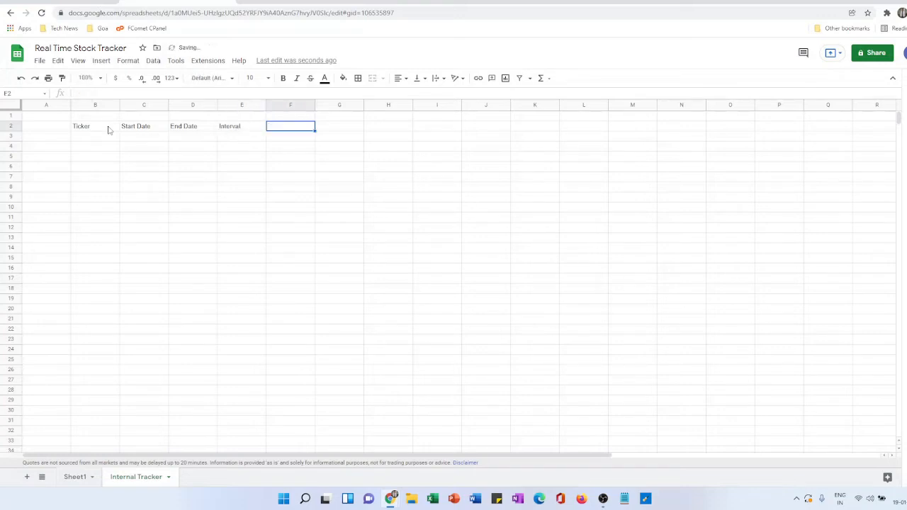
{"action": "type", "text": "Frequ"}
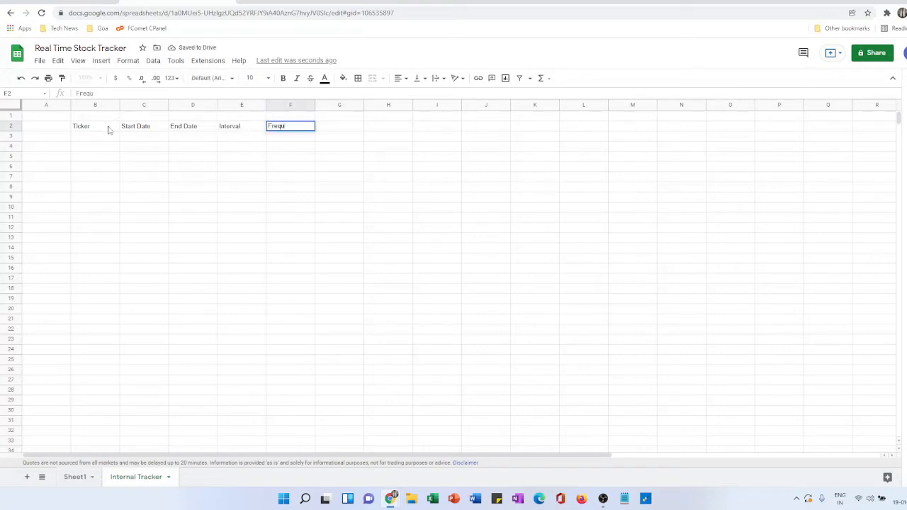
{"action": "type", "text": "ency"}
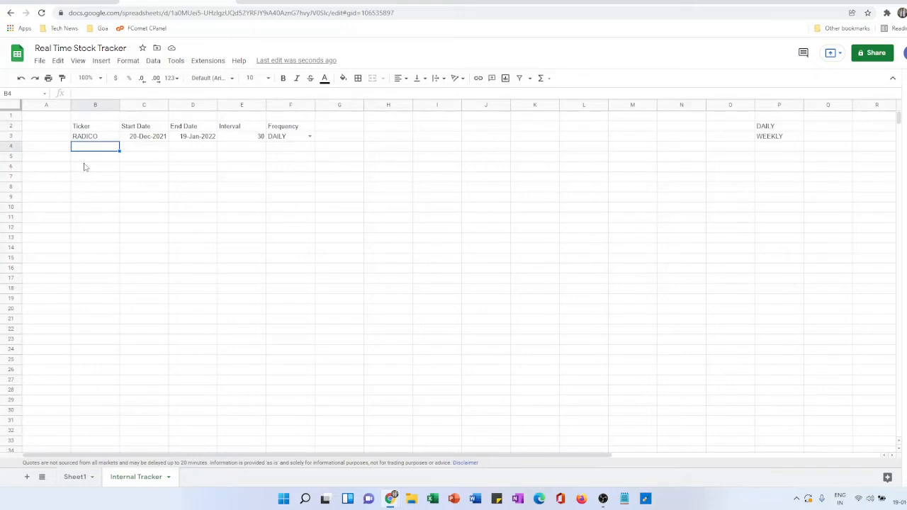
- Check the End Date formula in D3 and set the Interval in E3 to 7
{"action": "left_click", "coordinate": [195, 139]}
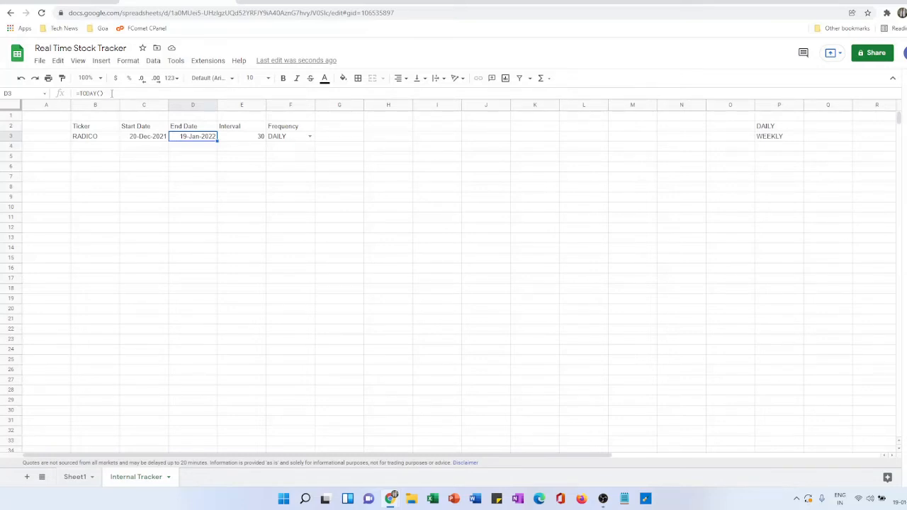
{"action": "left_click", "coordinate": [245, 141]}
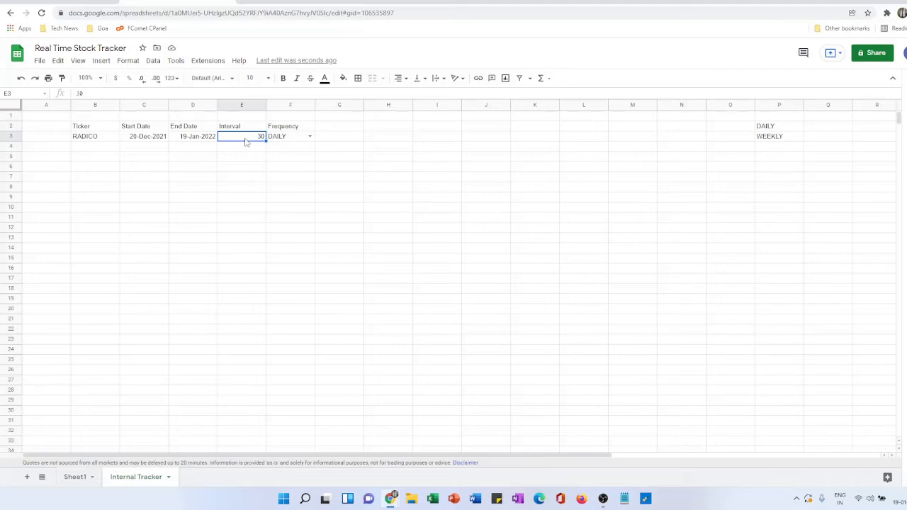
{"action": "type", "text": "7"}
{"action": "key", "text": "Return"}
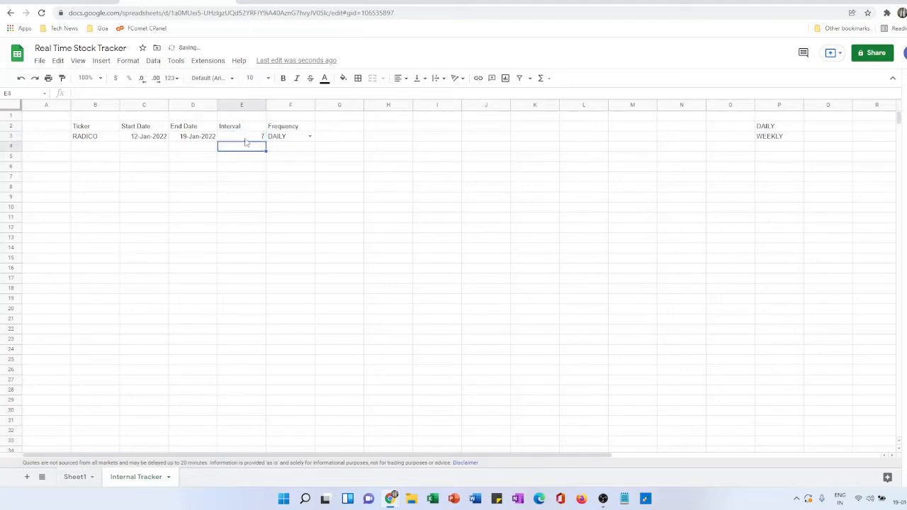
- Check the Start Date formula in C3 and choose DAILY as the Frequency in F3
{"action": "left_click", "coordinate": [245, 138]}
{"action": "left_click", "coordinate": [149, 141]}
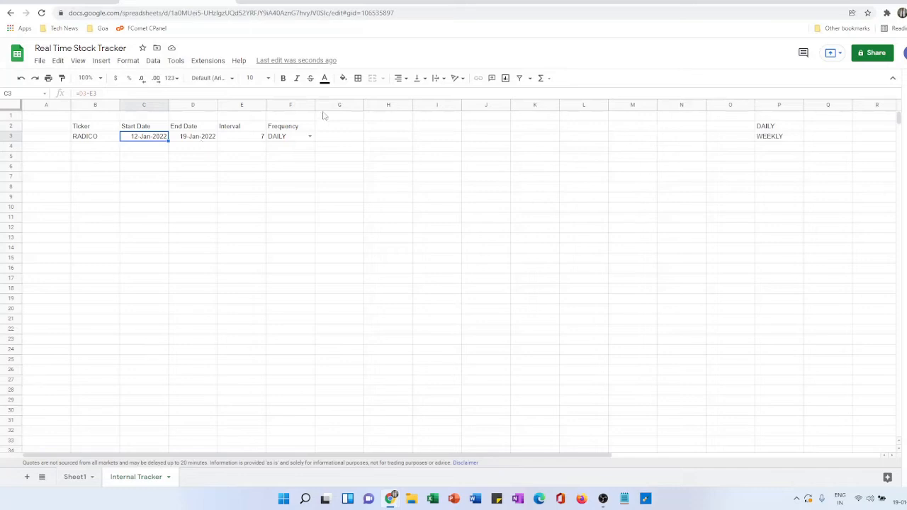
{"action": "left_click", "coordinate": [296, 140]}
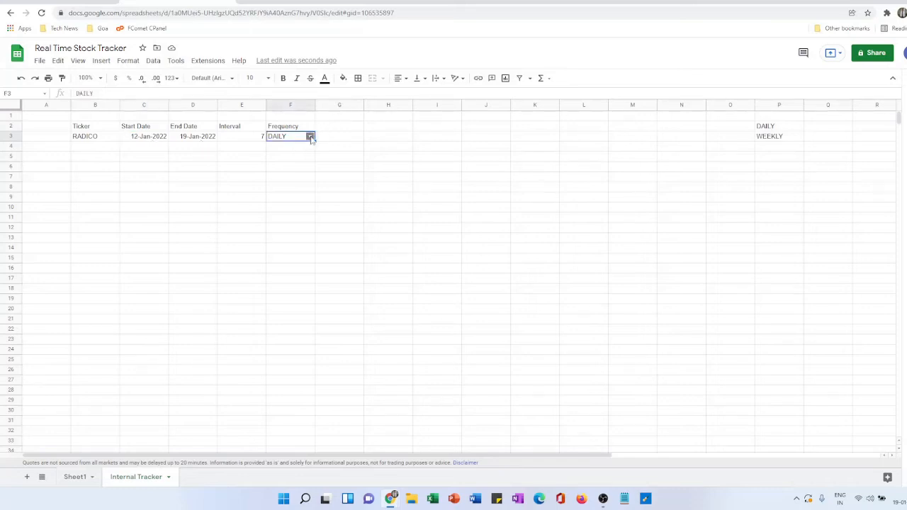
{"action": "left_click", "coordinate": [310, 136]}
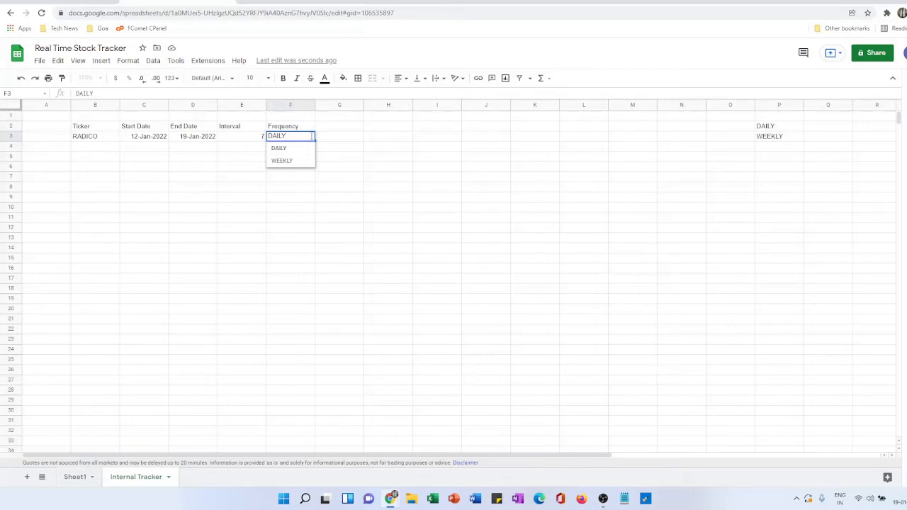
{"action": "left_click", "coordinate": [291, 148]}
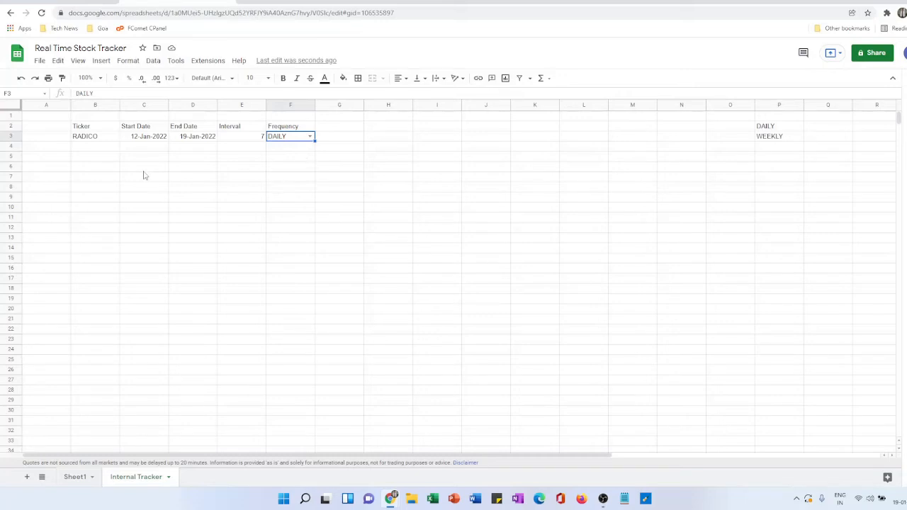
- Begin a GOOGLEFINANCE formula in cell B6 with "NSE:"&B3 as its ticker argument
{"action": "left_click", "coordinate": [124, 161]}
{"action": "left_click", "coordinate": [102, 168]}
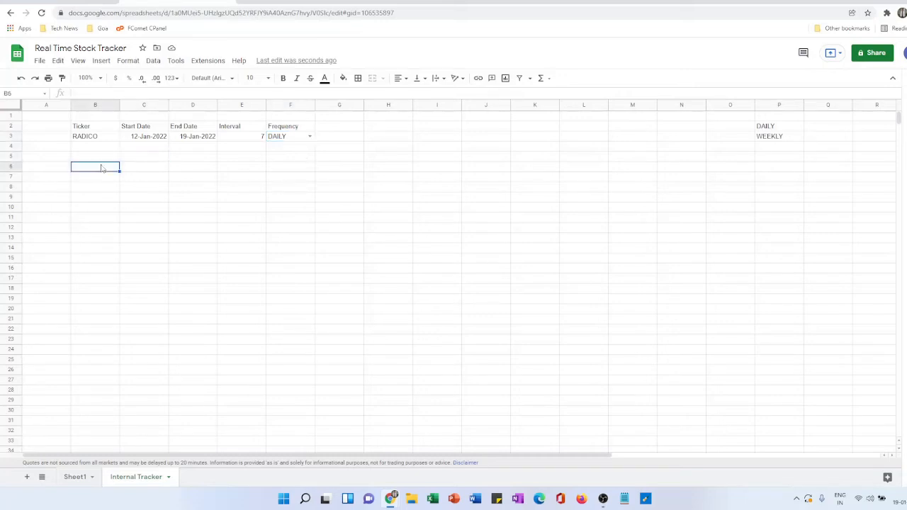
{"action": "type", "text": "="}
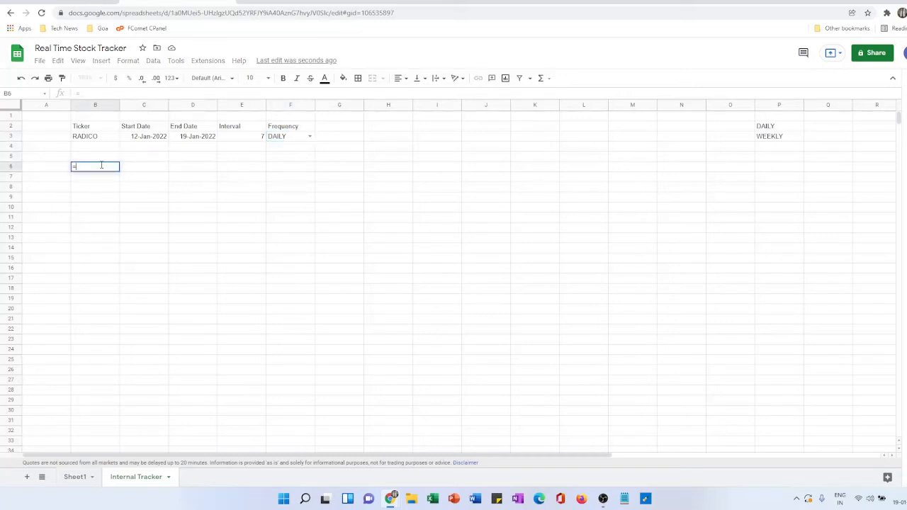
{"action": "type", "text": "GOOGLE"}
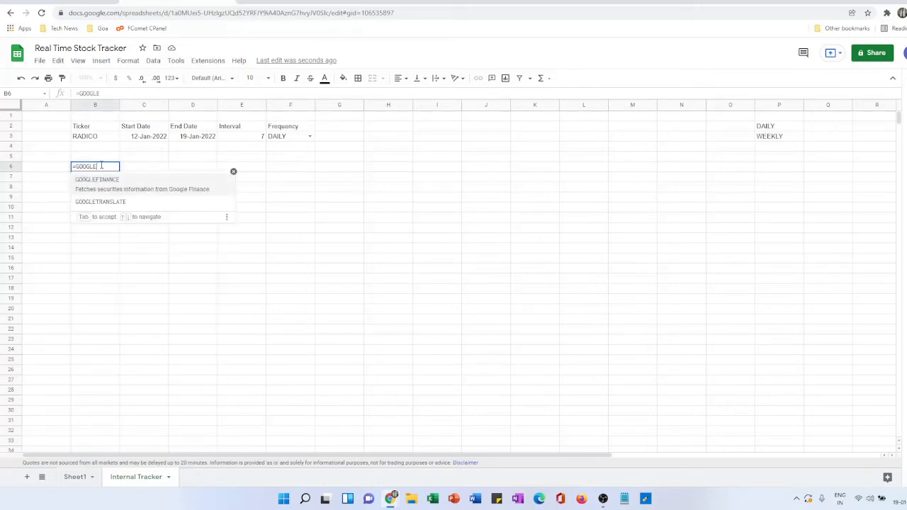
{"action": "key", "text": "Tab"}
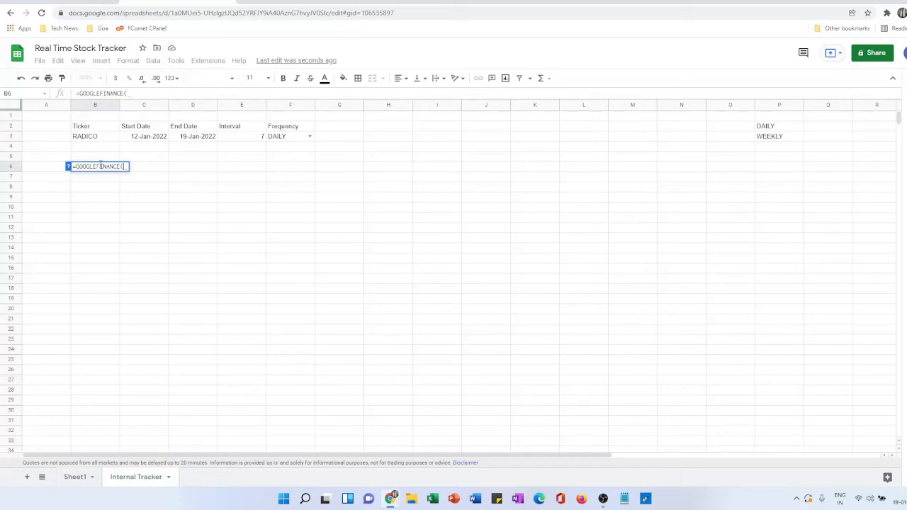
{"action": "type", "text": "\""}
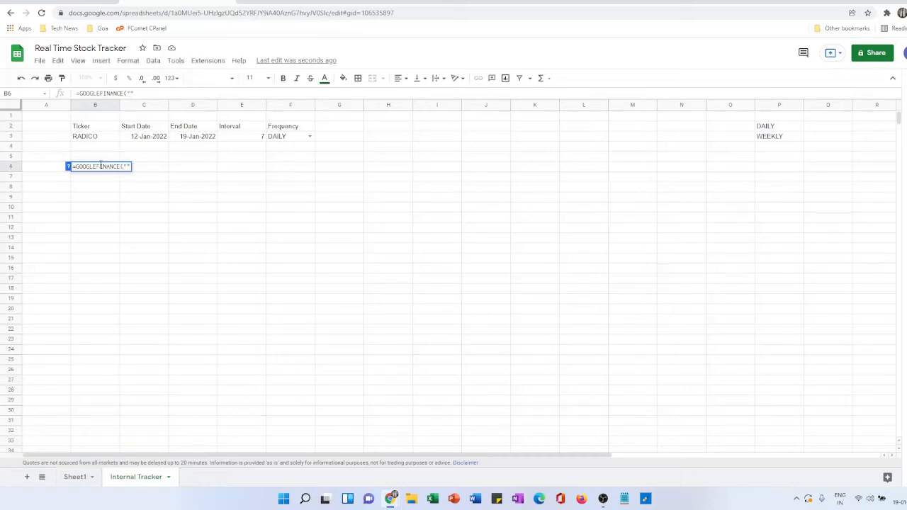
{"action": "type", "text": "NSE:\","}
{"action": "left_click", "coordinate": [101, 138]}
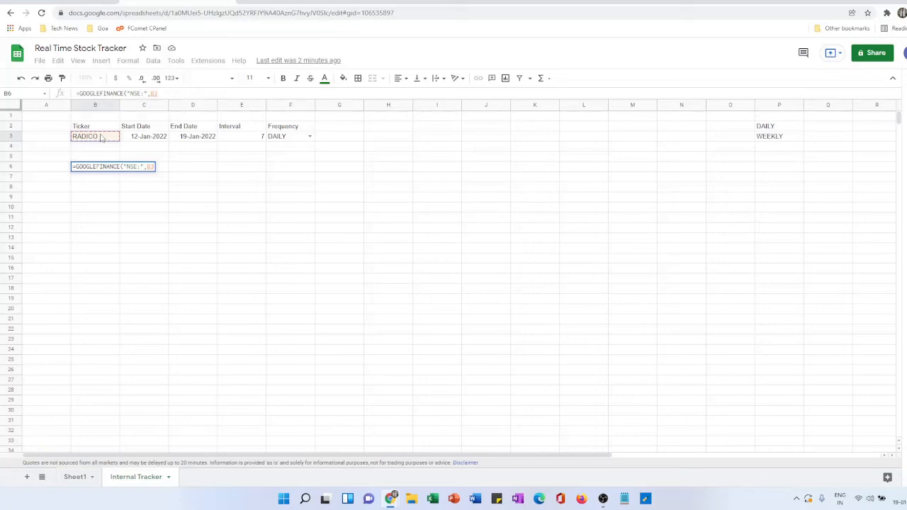
{"action": "type", "text": ","}
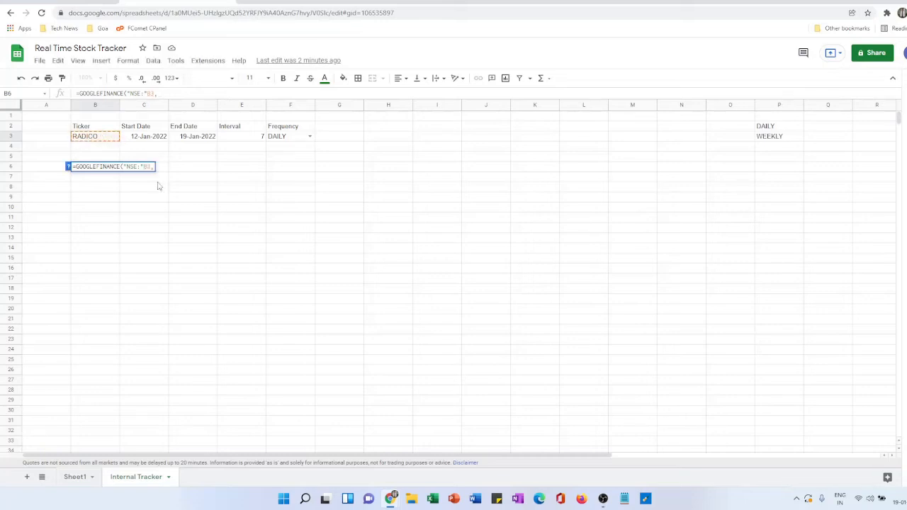
{"action": "type", "text": "&"}
{"action": "type", "text": "\"CLOSE\""}
- Complete the B6 formula with the "CLOSE" attribute, start date C3, end date D3 and frequency F3
{"action": "type", "text": ","}
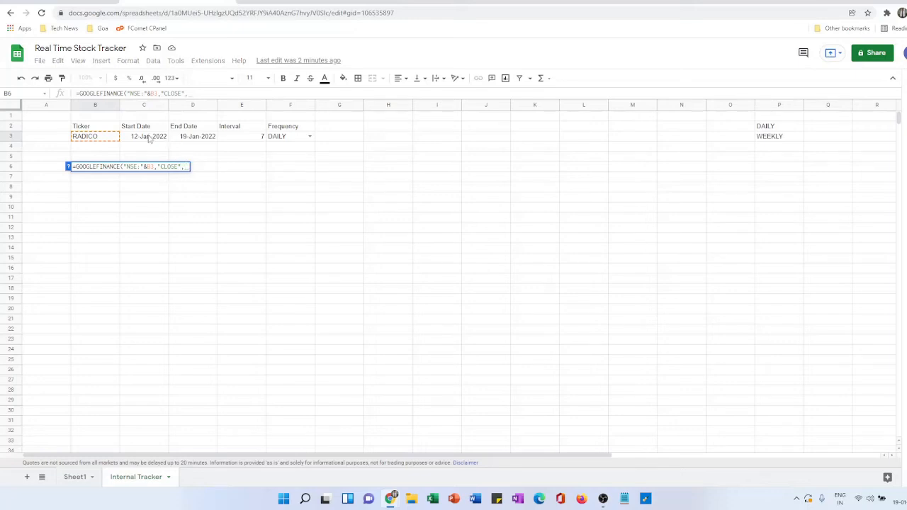
{"action": "left_click", "coordinate": [149, 137]}
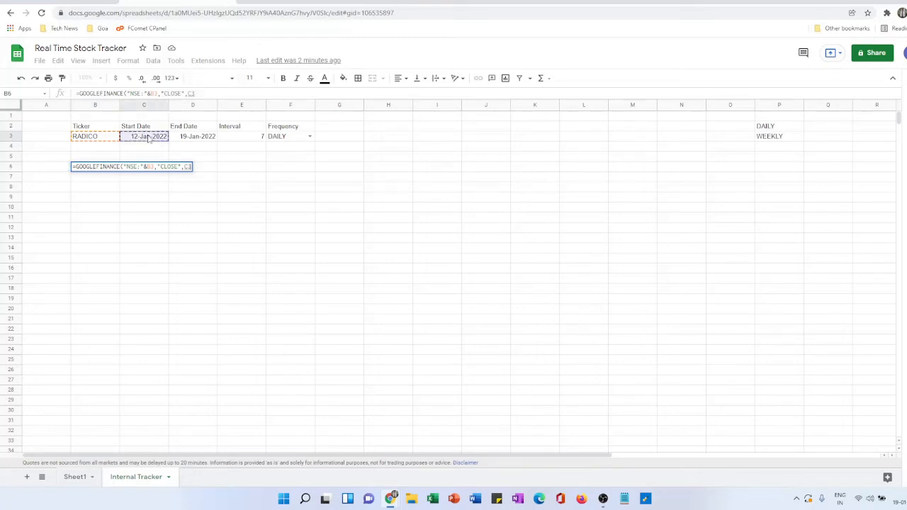
{"action": "type", "text": ","}
{"action": "left_click", "coordinate": [200, 140]}
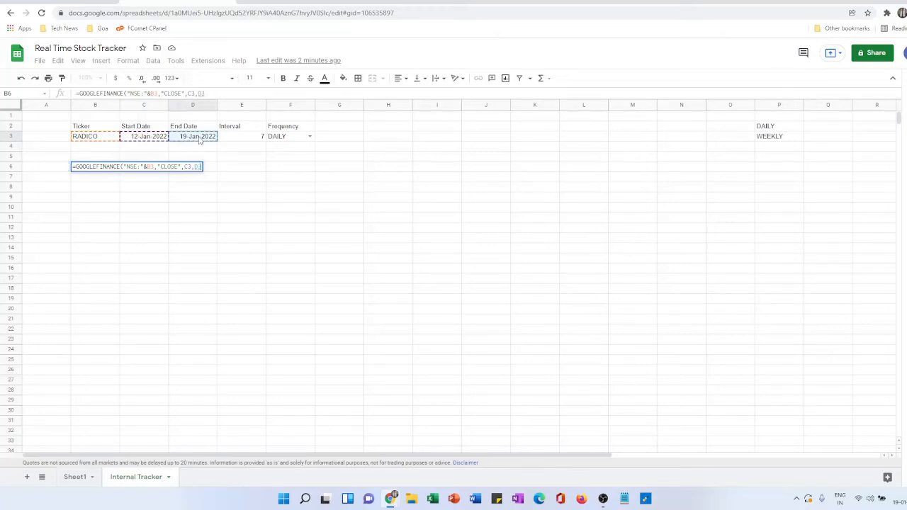
{"action": "type", "text": ","}
{"action": "left_click", "coordinate": [288, 139]}
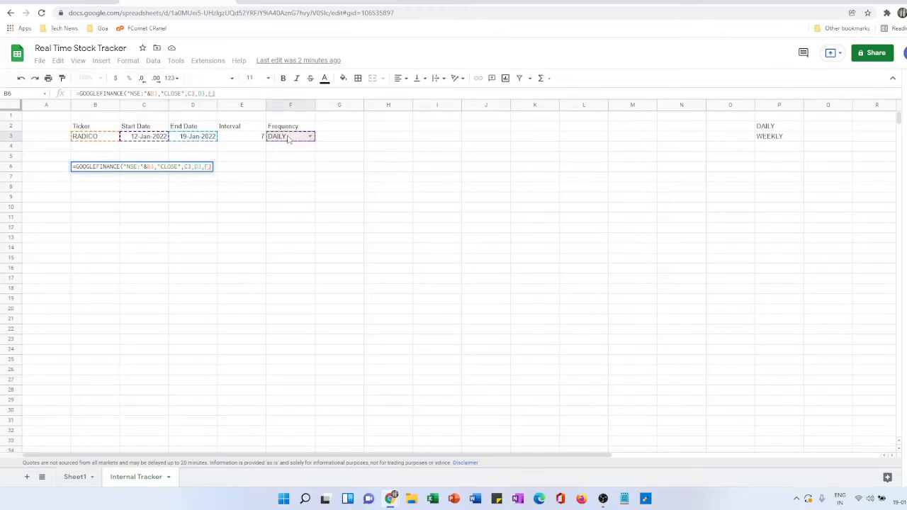
{"action": "type", "text": ")"}
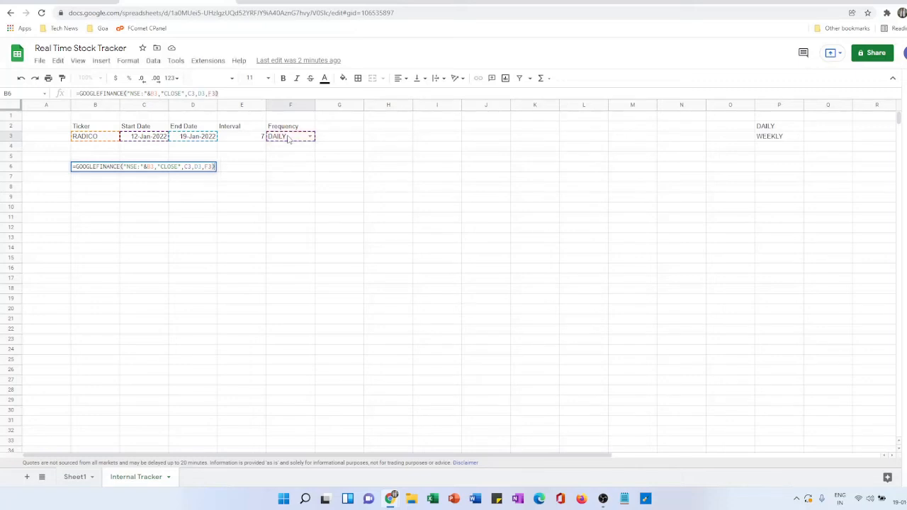
{"action": "key", "text": "Return"}
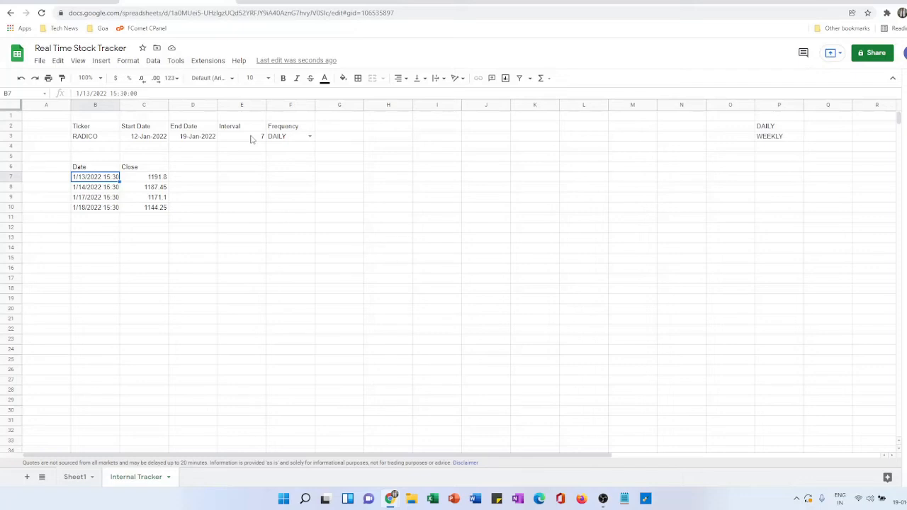
- Set the Interval in cell E3 to 30
{"action": "left_click", "coordinate": [251, 139]}
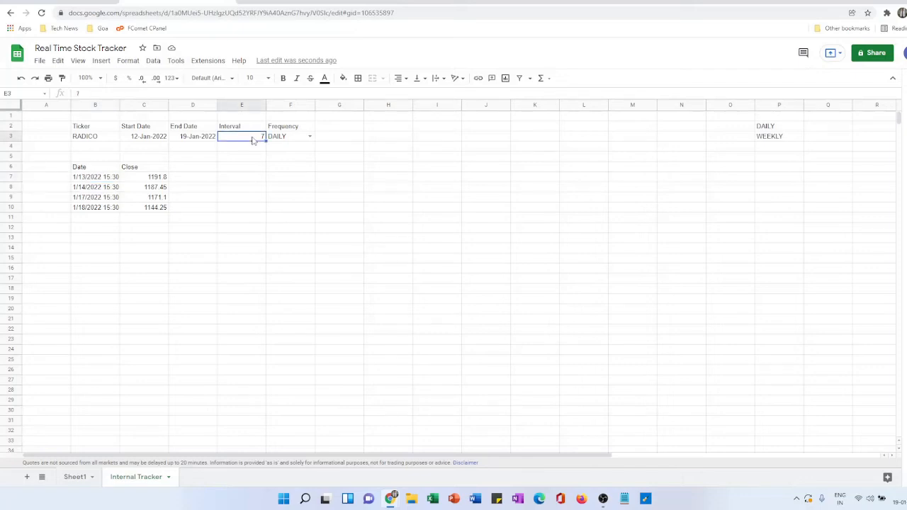
{"action": "type", "text": "30"}
{"action": "key", "text": "Return"}
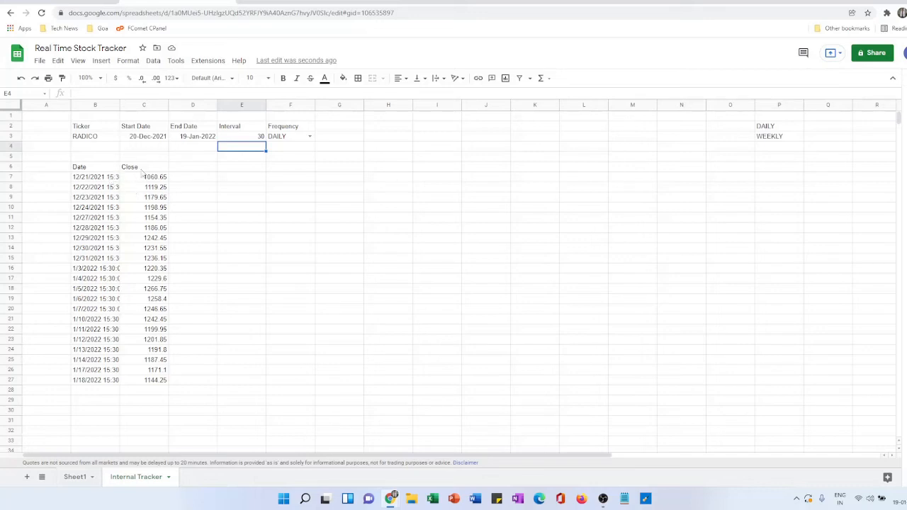
- Apply the standard Date number format to the date values in B7:B27
{"action": "left_click", "coordinate": [79, 177]}
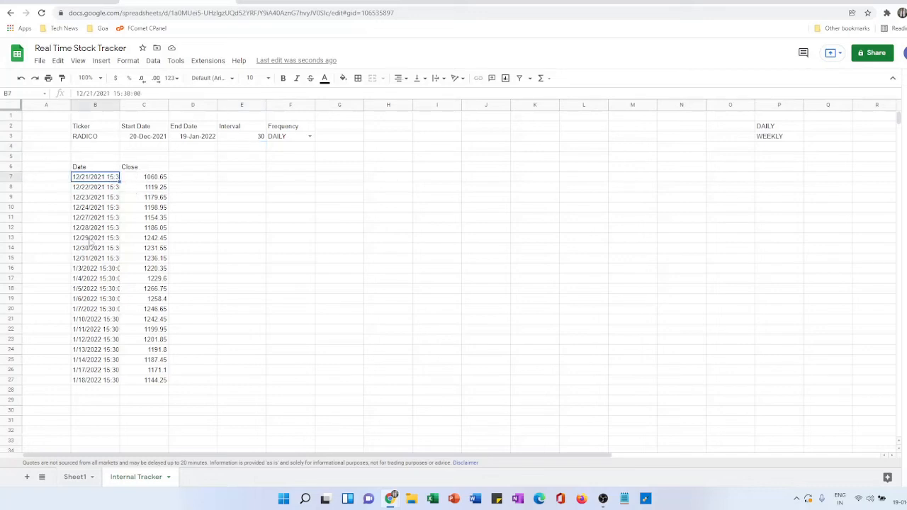
{"action": "left_click", "coordinate": [89, 382], "text": "shift"}
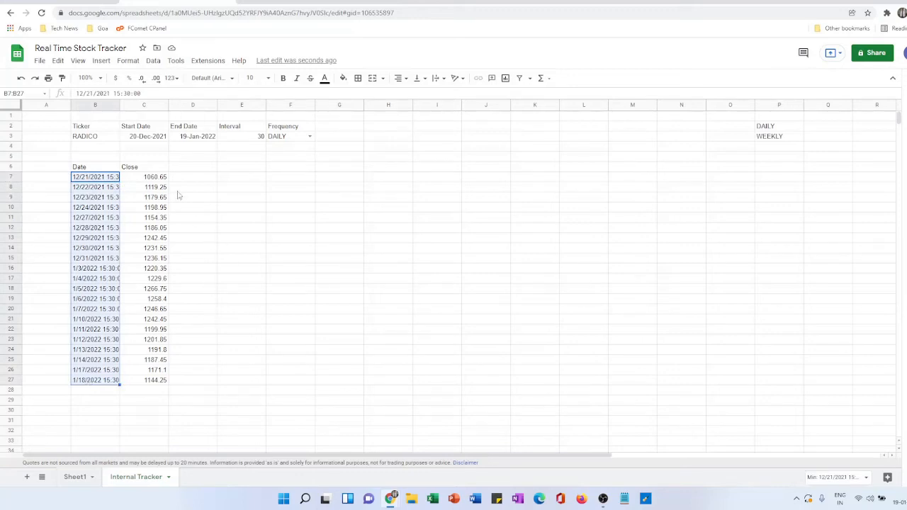
{"action": "left_click", "coordinate": [128, 61]}
{"action": "mouse_move", "coordinate": [165, 101]}
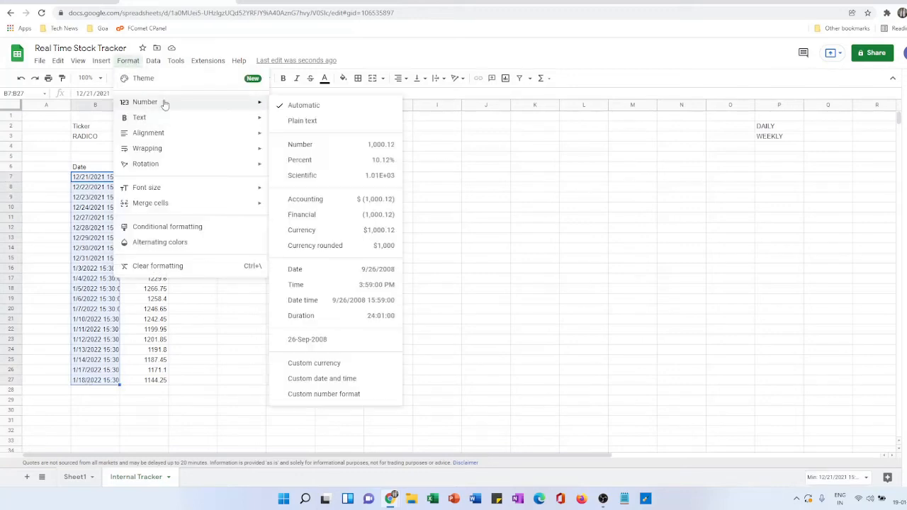
{"action": "left_click", "coordinate": [344, 279]}
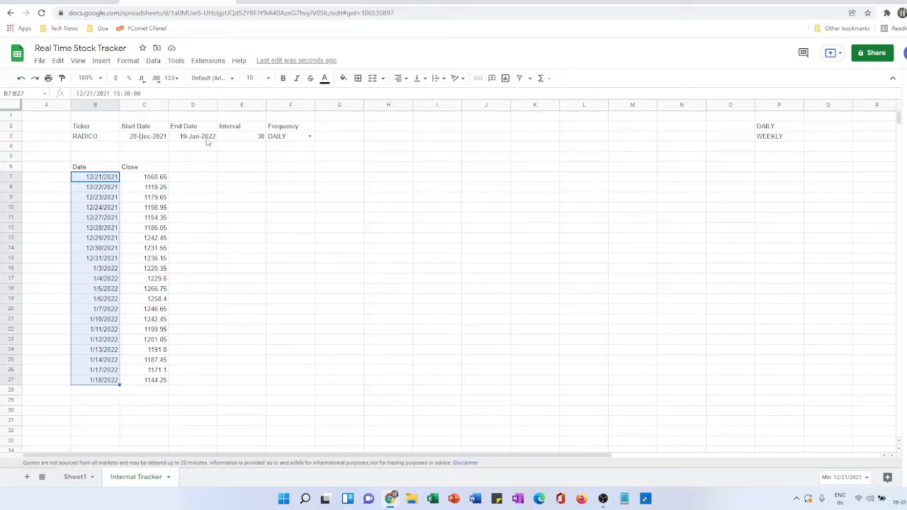
- Apply the custom day-month-year date format 5-Aug-1930 to the selected dates in B7:B27
{"action": "left_click", "coordinate": [127, 62]}
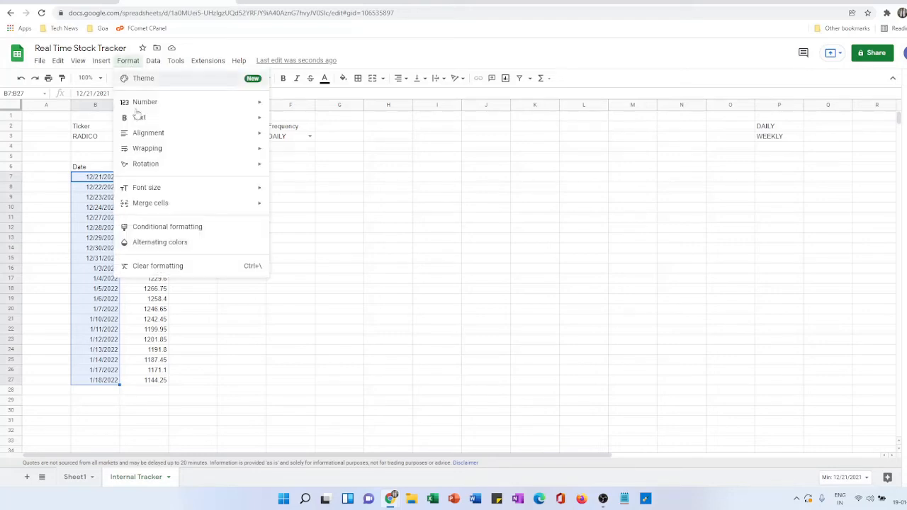
{"action": "mouse_move", "coordinate": [166, 103]}
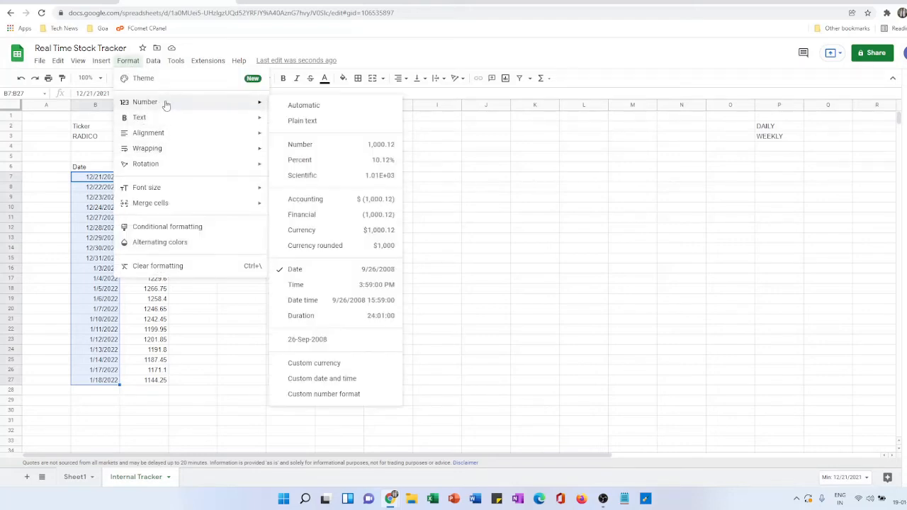
{"action": "left_click", "coordinate": [328, 381]}
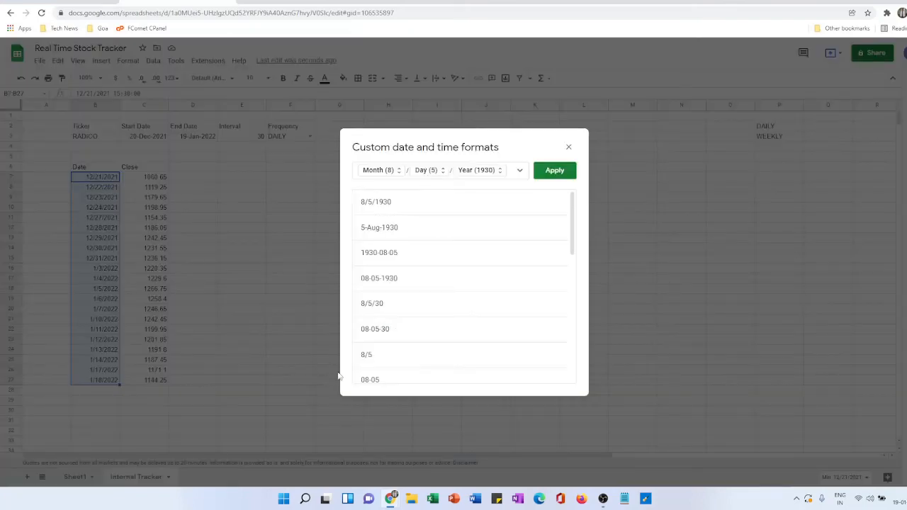
{"action": "left_click", "coordinate": [405, 229]}
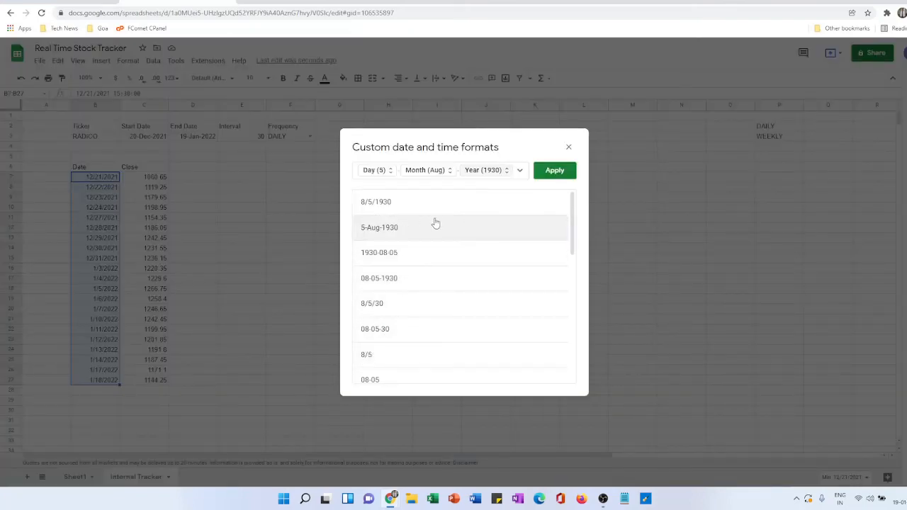
{"action": "left_click", "coordinate": [547, 173]}
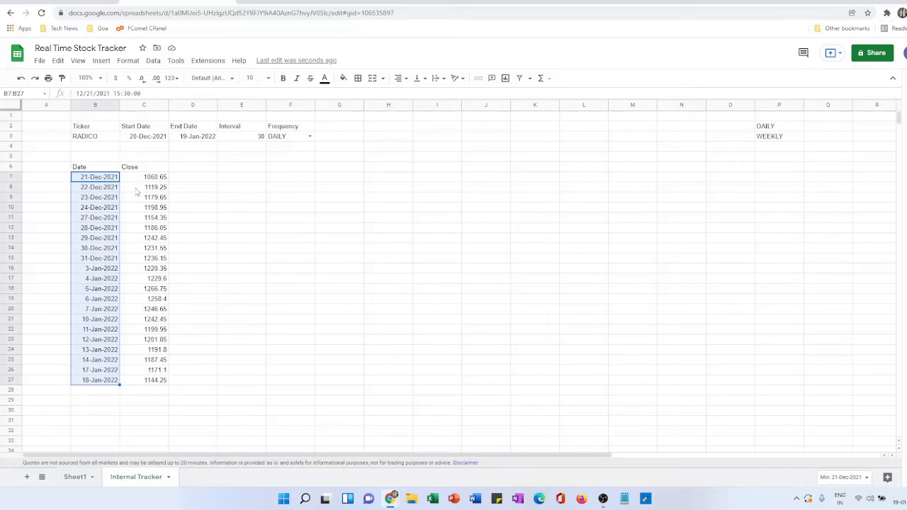
- Insert a chart from the Date and Close data in B6:C27
{"action": "left_click", "coordinate": [106, 169]}
{"action": "left_click", "coordinate": [154, 382], "text": "shift"}
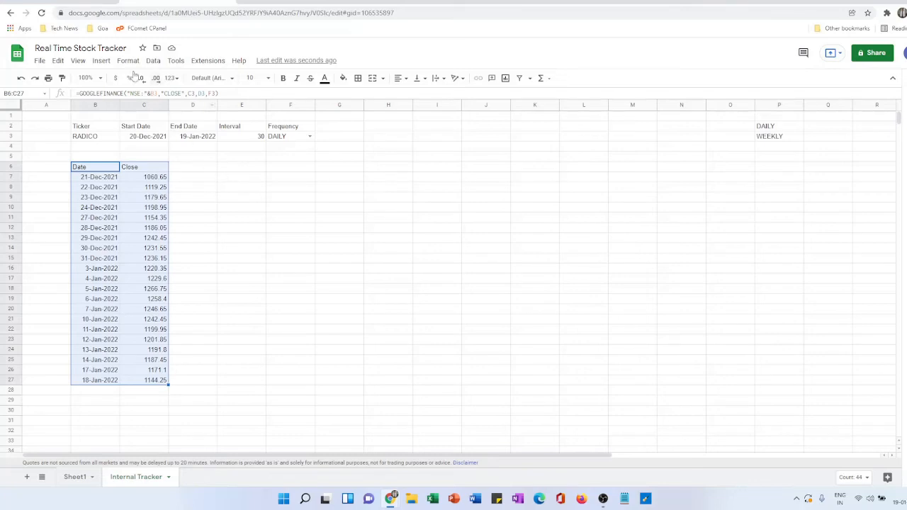
{"action": "left_click", "coordinate": [104, 64]}
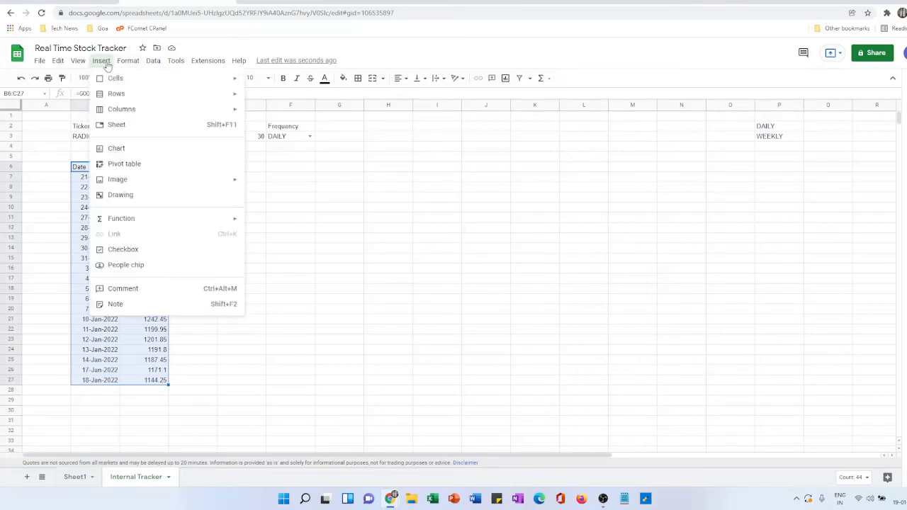
{"action": "left_click", "coordinate": [139, 152]}
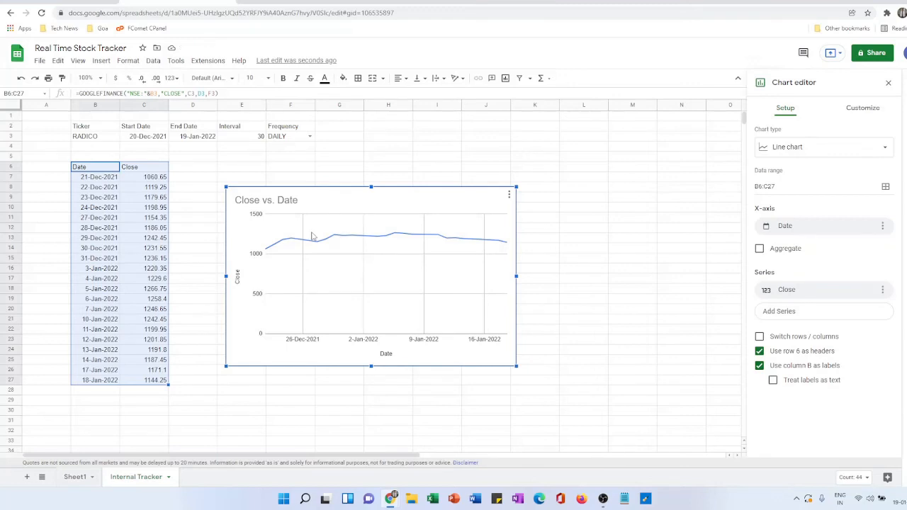
- Set the minimum value of the Close vs. Date chart's vertical axis to 1000
{"action": "right_click", "coordinate": [452, 215]}
{"action": "key", "text": "Escape"}
{"action": "left_click", "coordinate": [866, 116]}
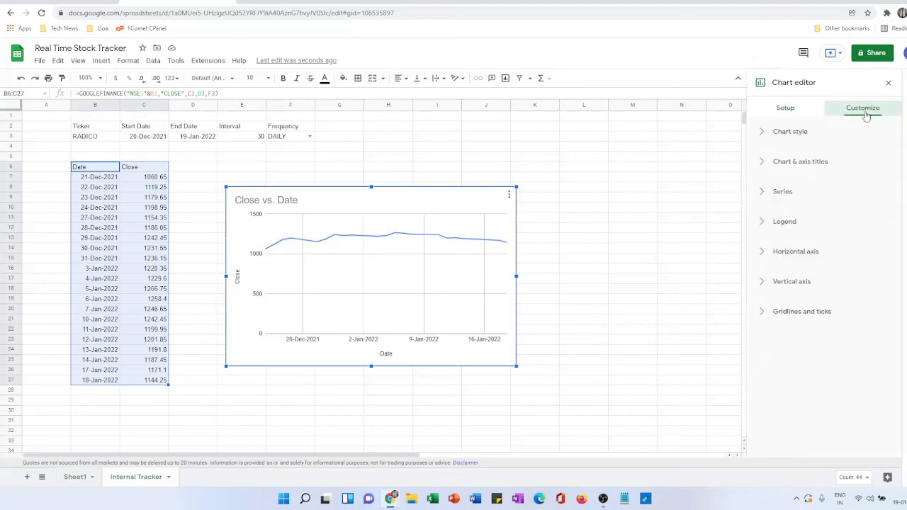
{"action": "left_click", "coordinate": [798, 283]}
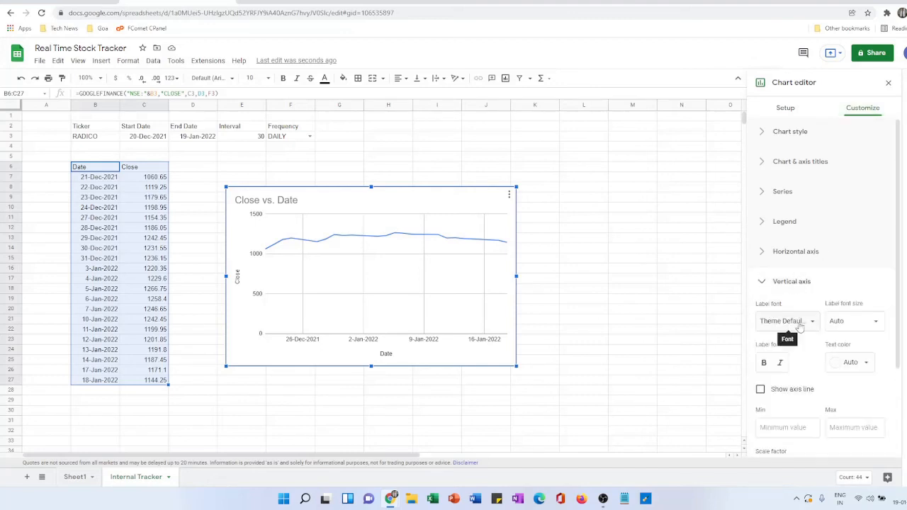
{"action": "scroll", "coordinate": [801, 323], "scroll_direction": "down", "scroll_amount": 2}
{"action": "left_click", "coordinate": [774, 330]}
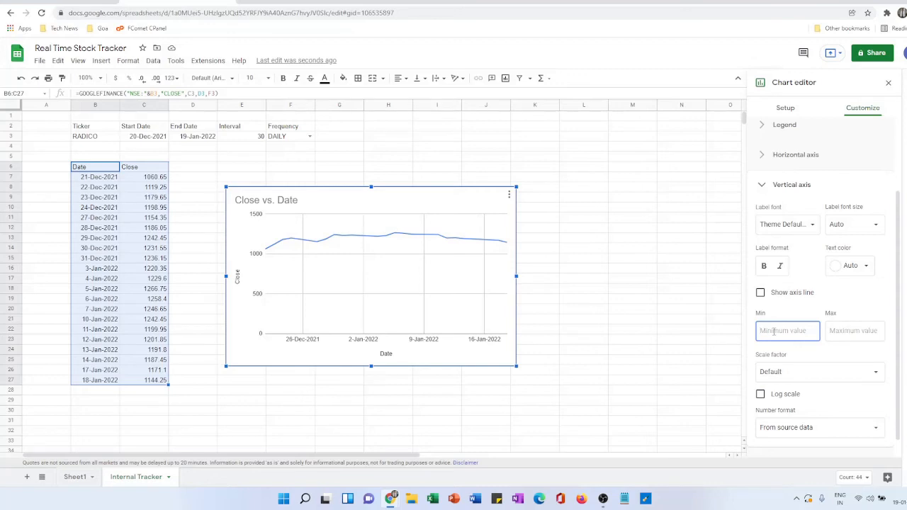
{"action": "type", "text": "1000"}
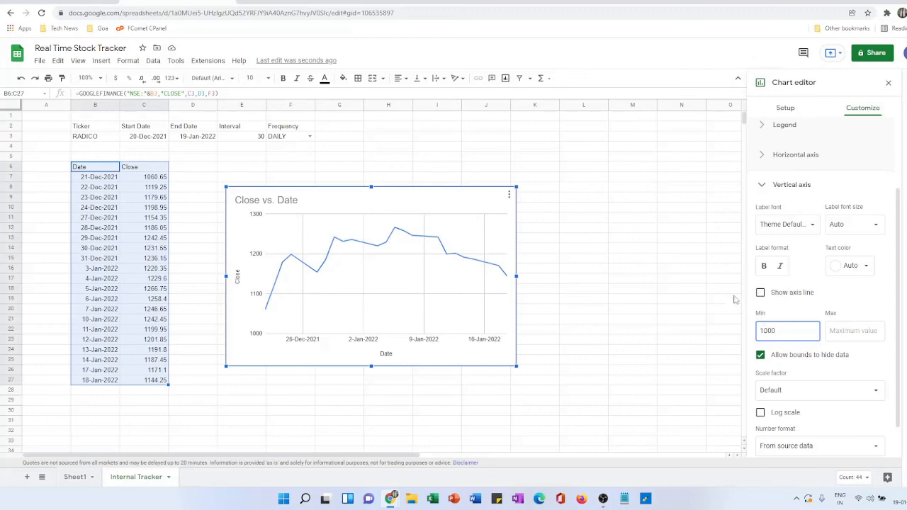
- Change the Ticker in cell B3 to ZENTEC
{"action": "left_click", "coordinate": [105, 141]}
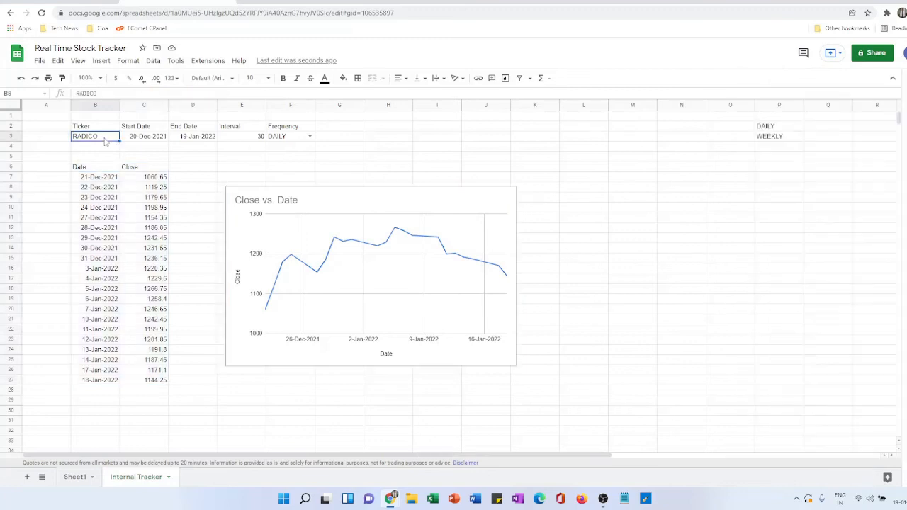
{"action": "type", "text": "ZENTEC"}
{"action": "key", "text": "Return"}
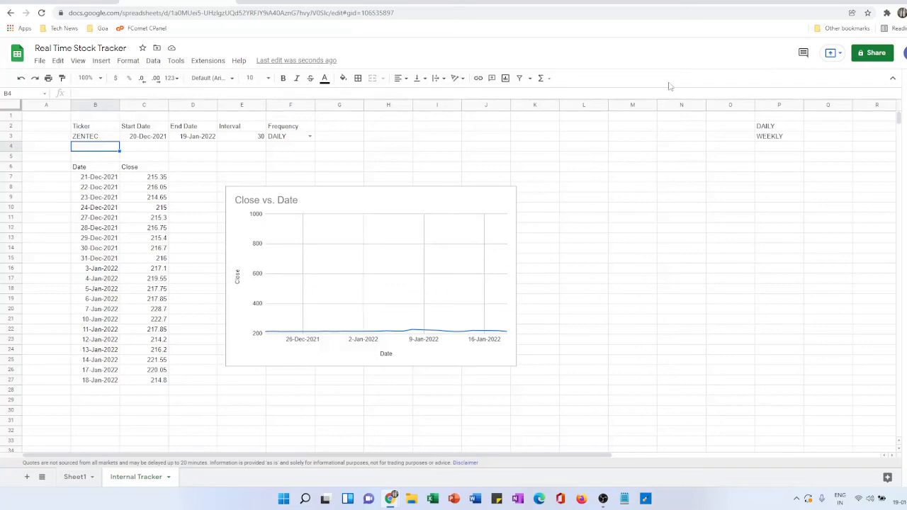
- Set the minimum value of the Close vs. Date chart's vertical axis to 200
{"action": "right_click", "coordinate": [472, 197]}
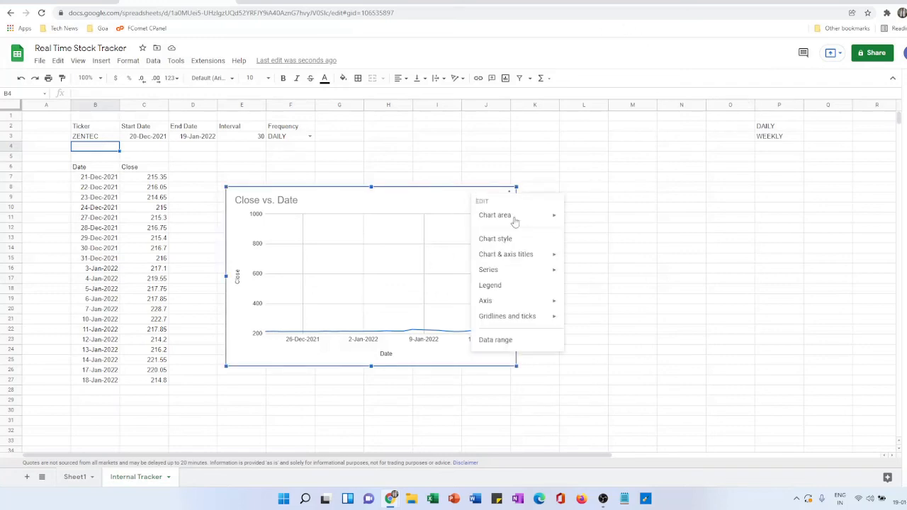
{"action": "left_click", "coordinate": [496, 341]}
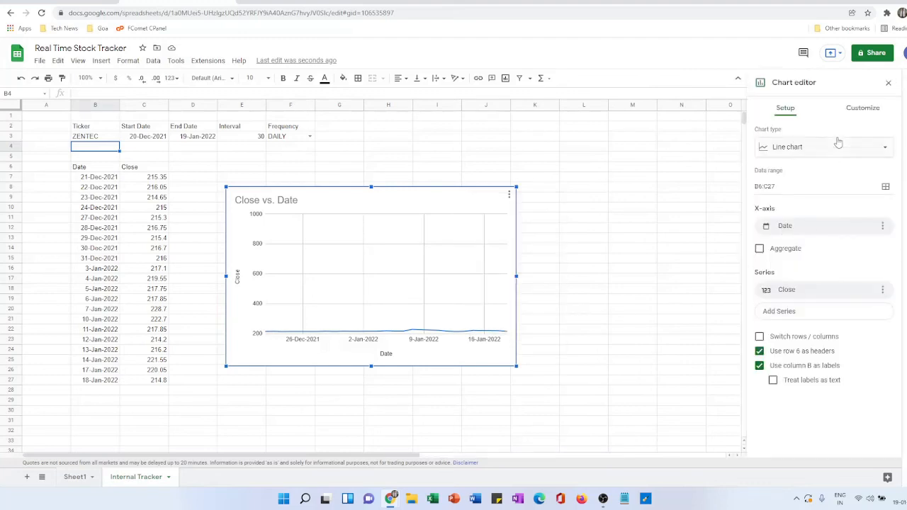
{"action": "left_click", "coordinate": [860, 112]}
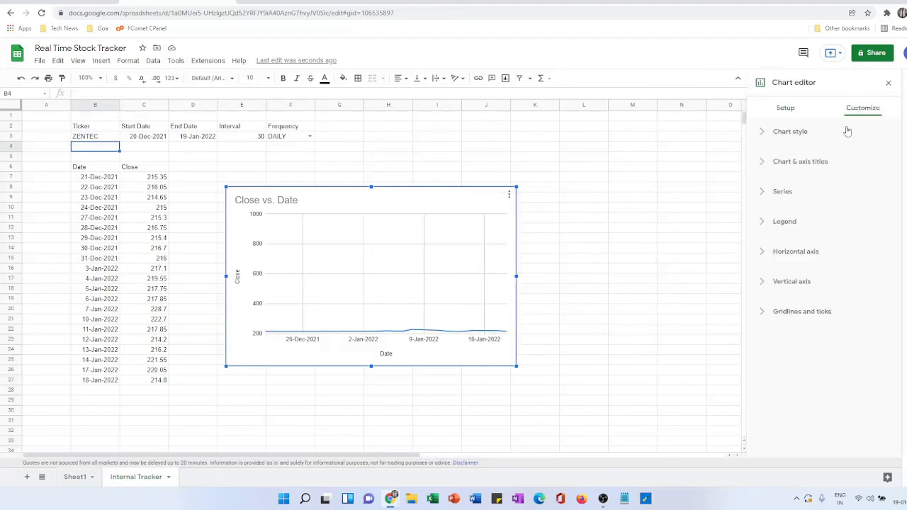
{"action": "left_click", "coordinate": [800, 282]}
{"action": "scroll", "coordinate": [834, 319], "scroll_direction": "down", "scroll_amount": 2}
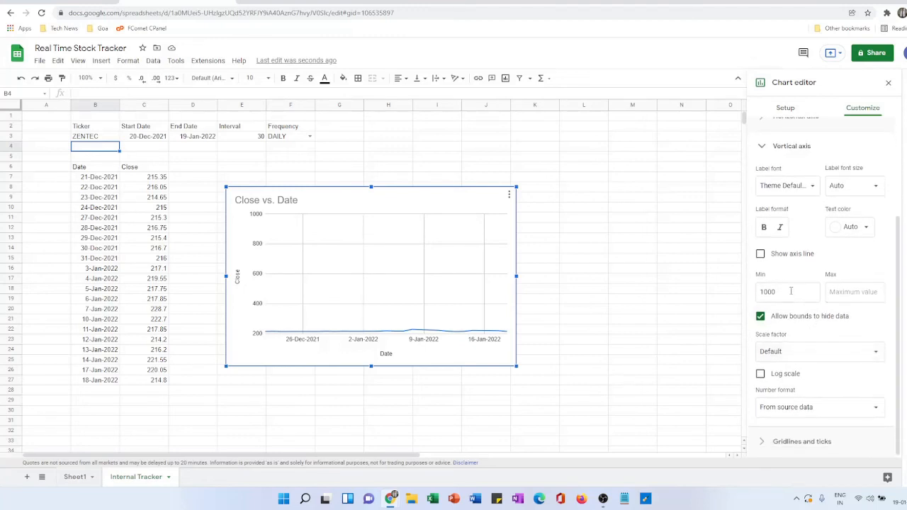
{"action": "left_click_drag", "start_coordinate": [790, 292], "coordinate": [745, 293]}
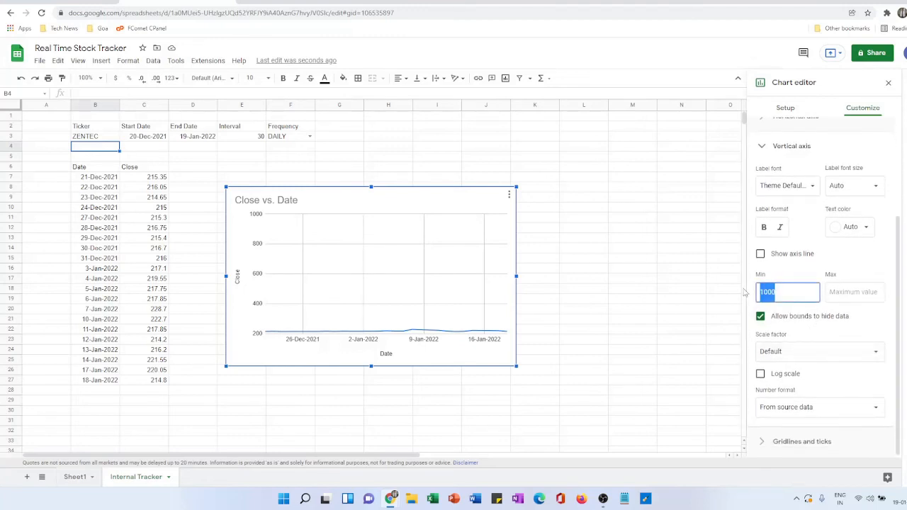
{"action": "type", "text": "200"}
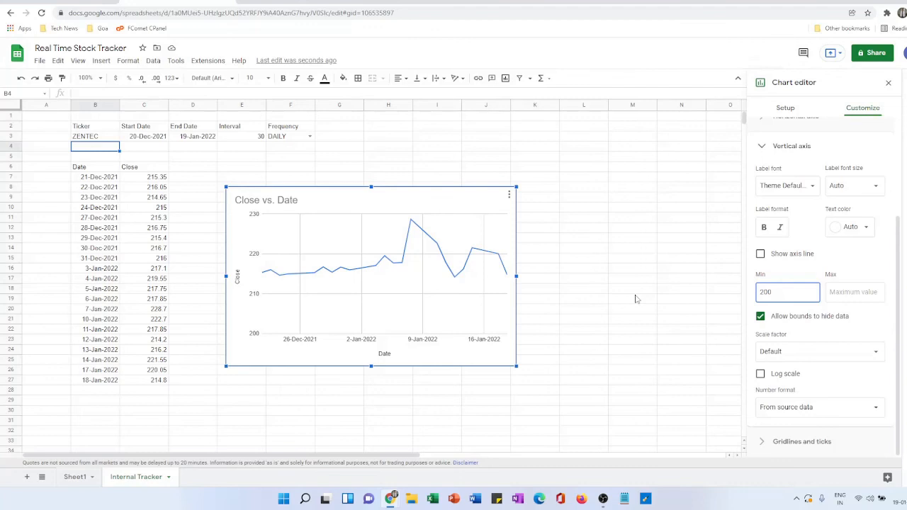
- Set the Interval in cell E3 to 180 and the Frequency in cell F3 to WEEKLY
{"action": "left_click", "coordinate": [246, 140]}
{"action": "type", "text": "180"}
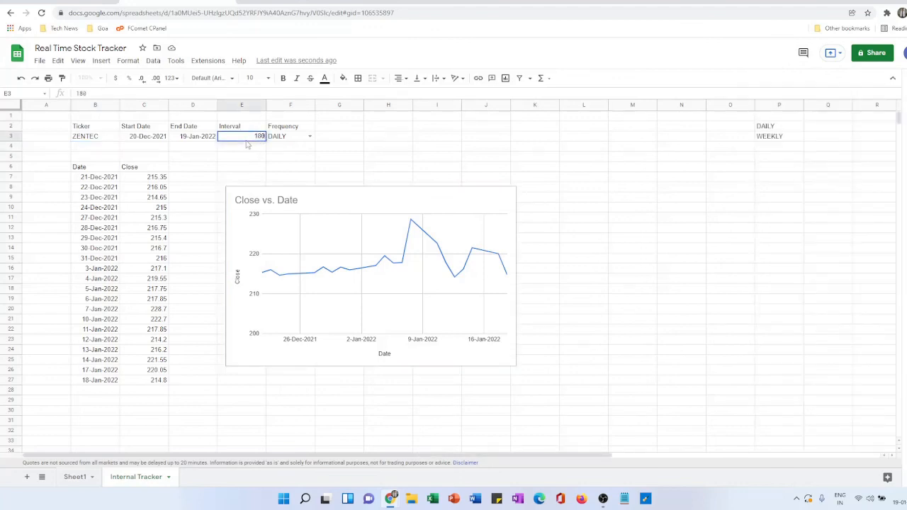
{"action": "key", "text": "Return"}
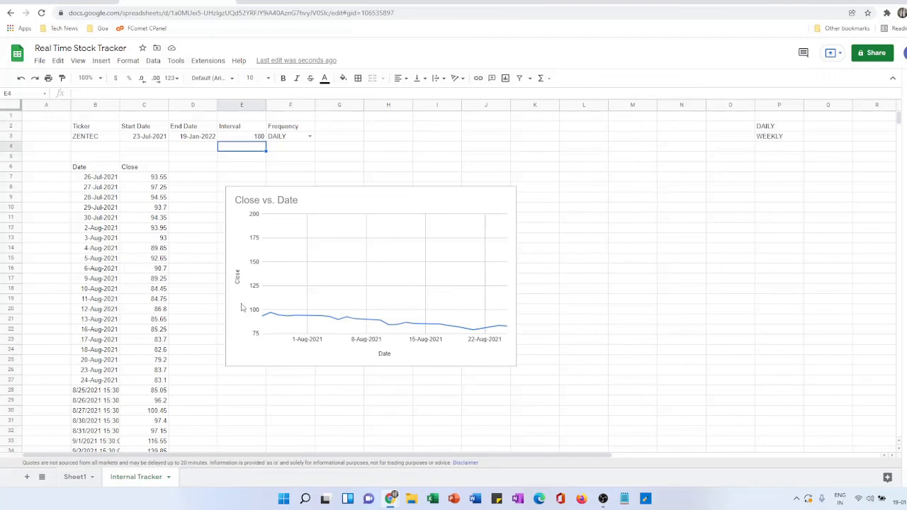
{"action": "left_click", "coordinate": [287, 139]}
{"action": "left_click", "coordinate": [309, 137]}
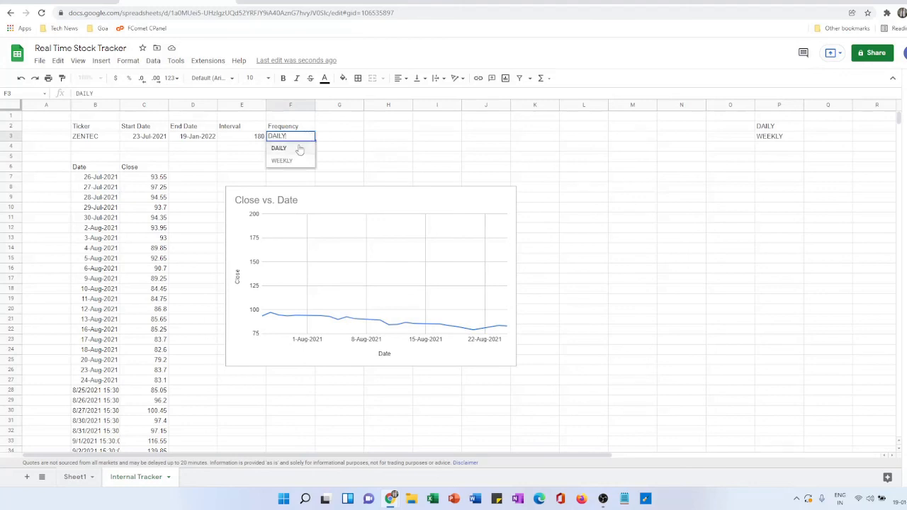
{"action": "left_click", "coordinate": [282, 161]}
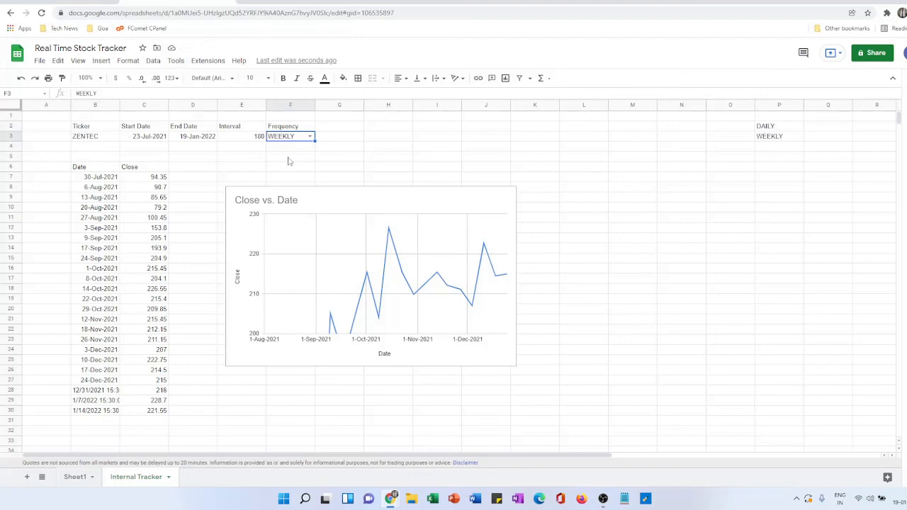
- Change the data range of the Close vs. Date chart to B7:C30
{"action": "right_click", "coordinate": [469, 207]}
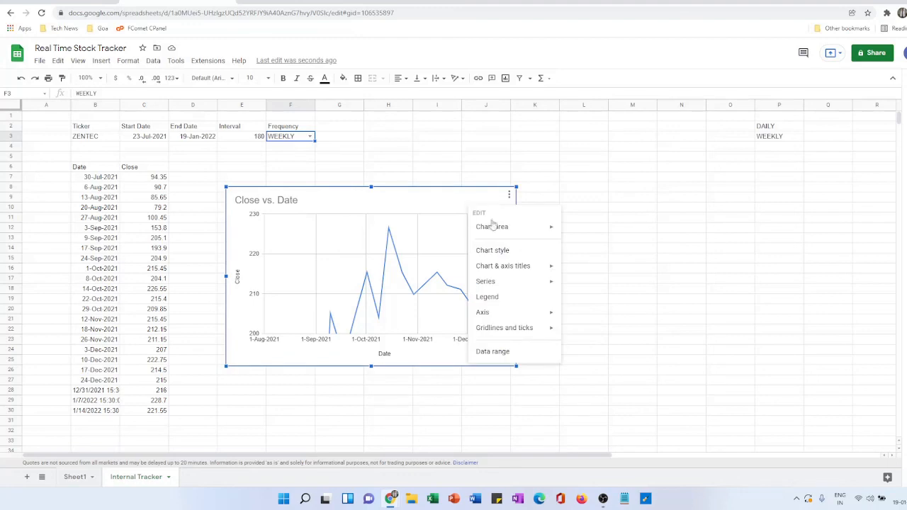
{"action": "left_click", "coordinate": [492, 352]}
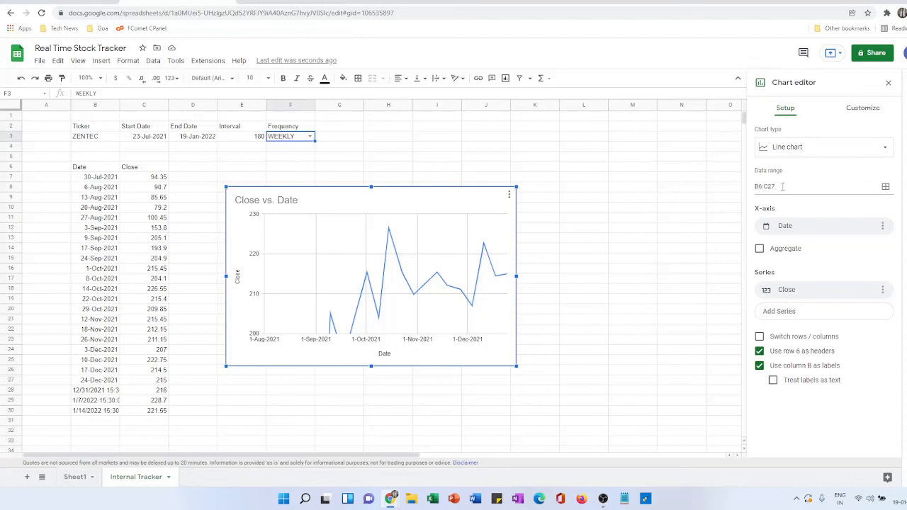
{"action": "left_click", "coordinate": [885, 188]}
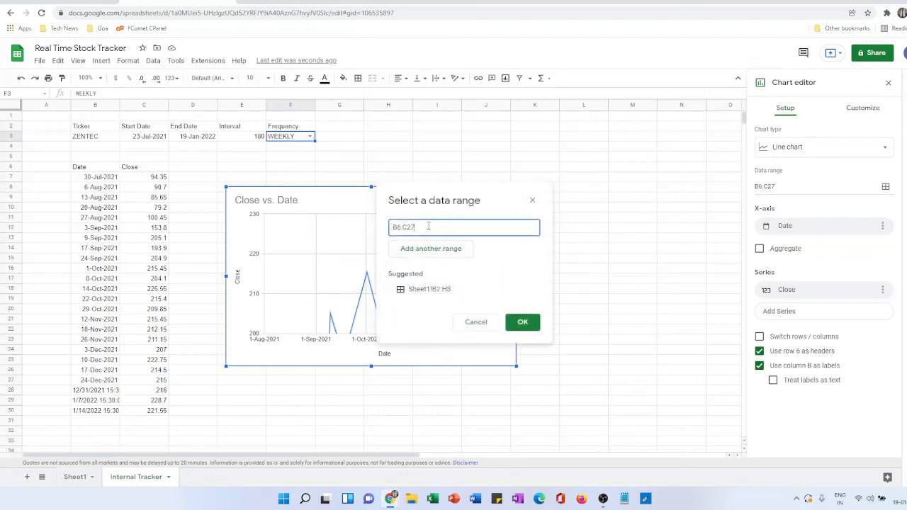
{"action": "left_click_drag", "start_coordinate": [430, 227], "coordinate": [384, 231]}
{"action": "left_click_drag", "start_coordinate": [96, 177], "coordinate": [151, 413]}
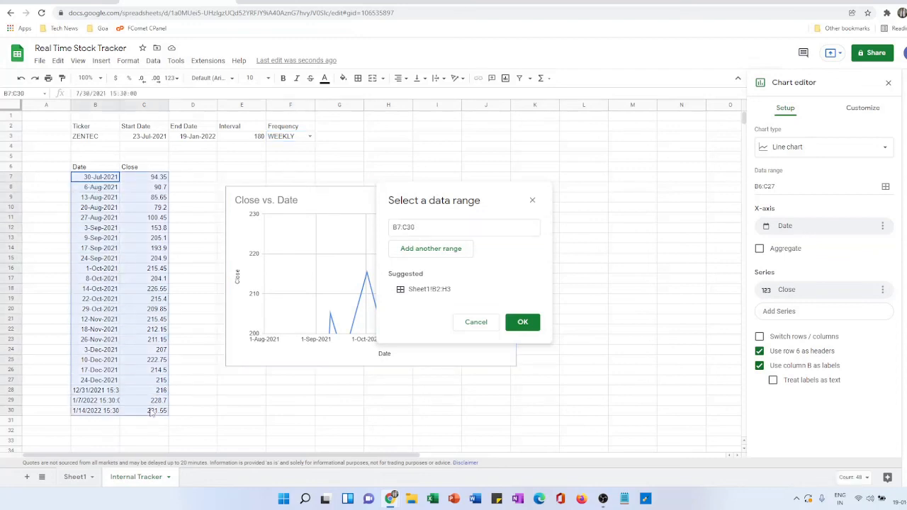
{"action": "left_click", "coordinate": [524, 323]}
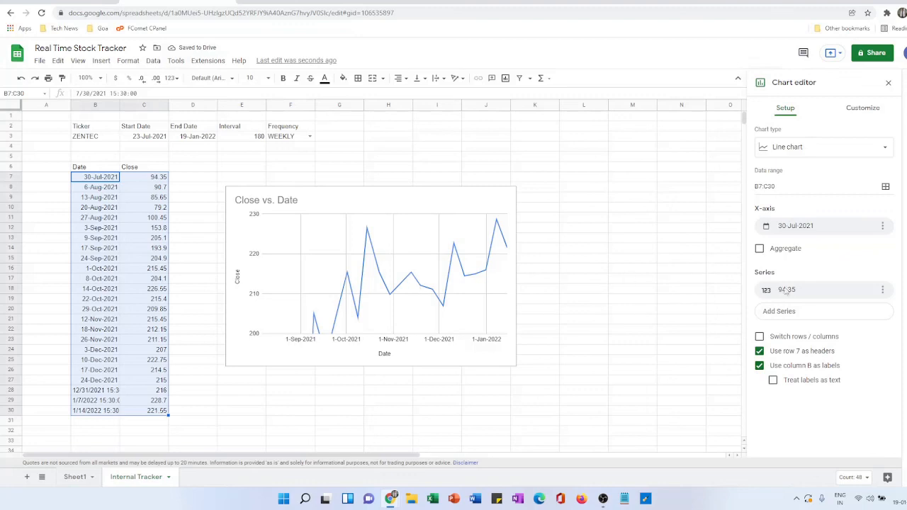
- Set the minimum value of the Close vs. Date chart's vertical axis to 75
{"action": "left_click", "coordinate": [864, 108]}
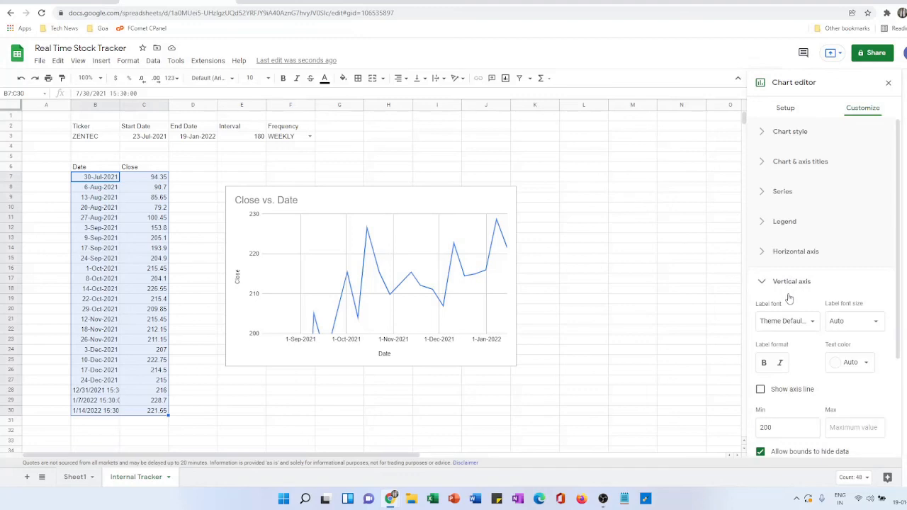
{"action": "scroll", "coordinate": [796, 382], "scroll_direction": "down", "scroll_amount": 2}
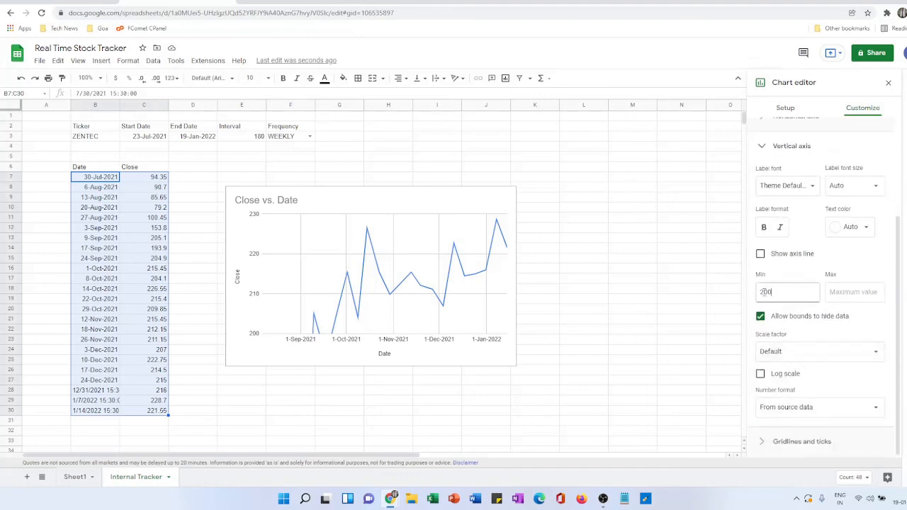
{"action": "left_click_drag", "start_coordinate": [784, 294], "coordinate": [746, 295]}
{"action": "type", "text": "75"}
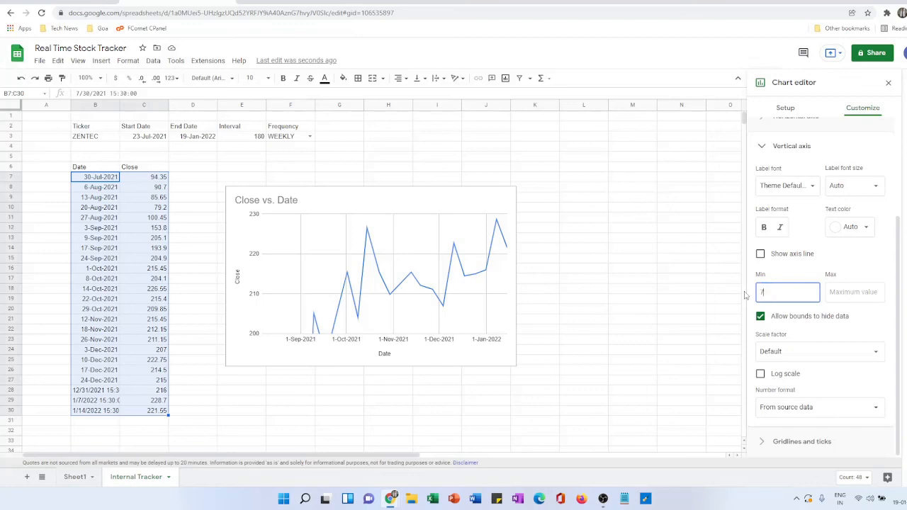